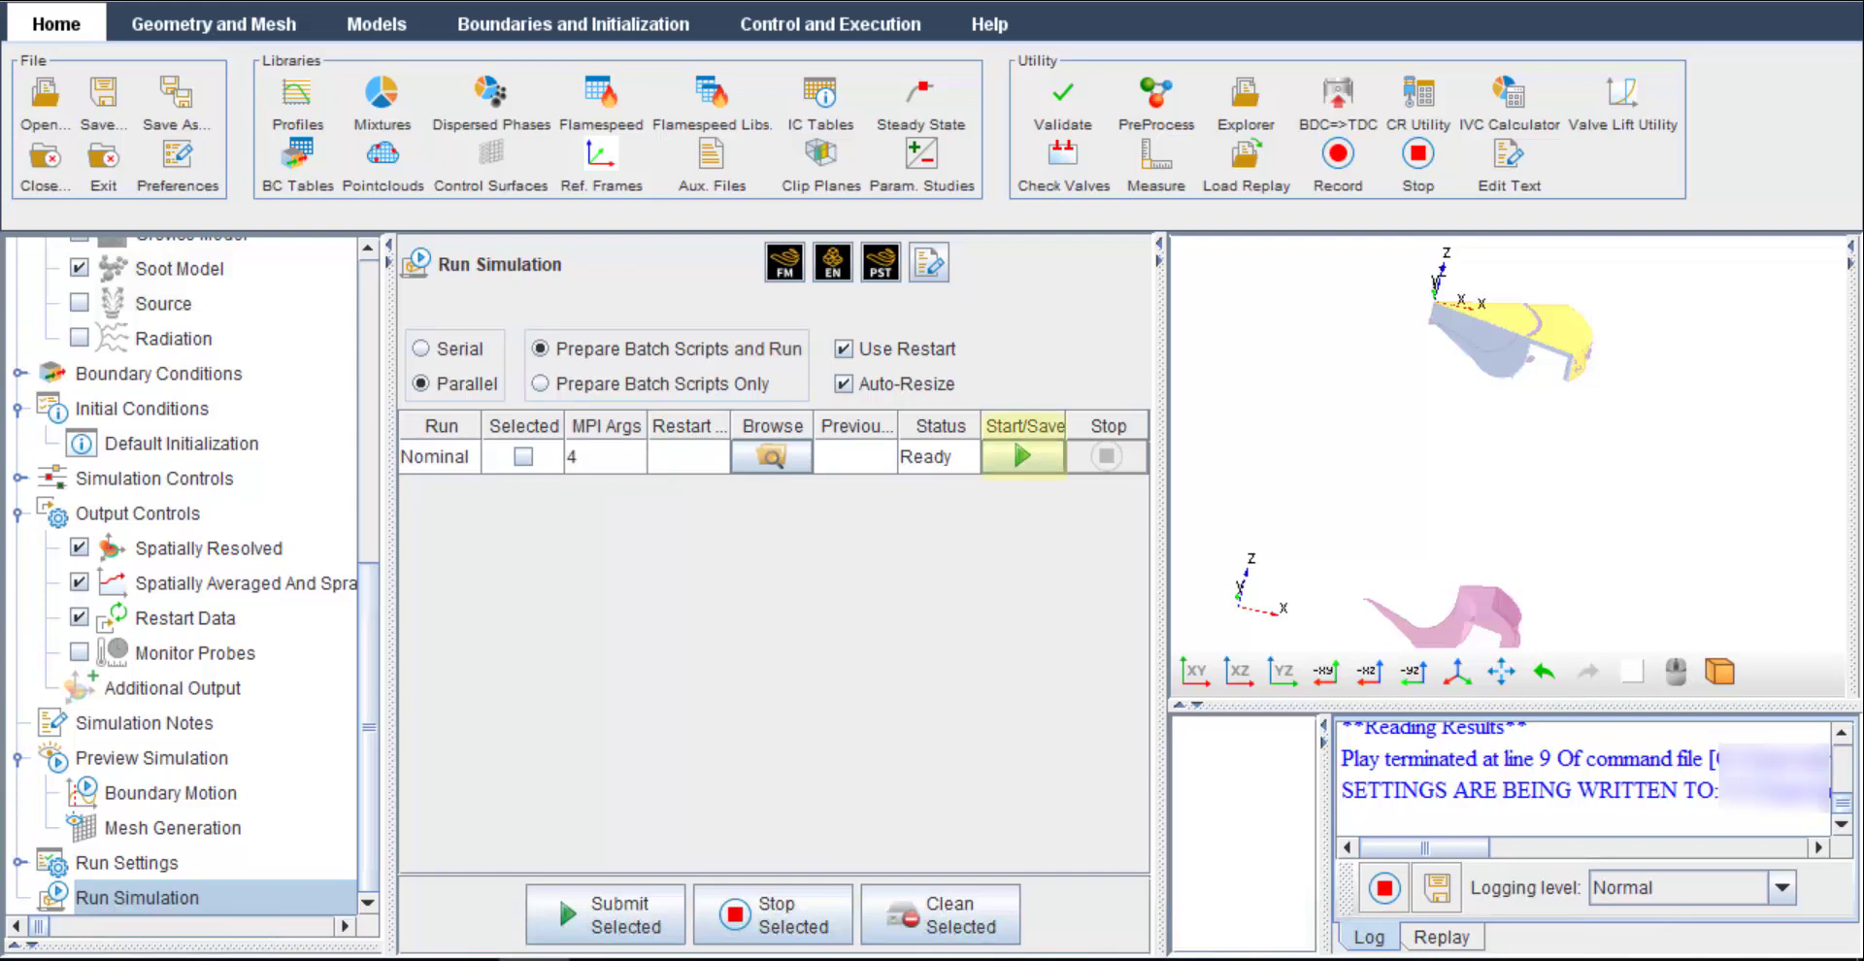
Launch the Nominal simulation job from its row in the run list.
click(1025, 458)
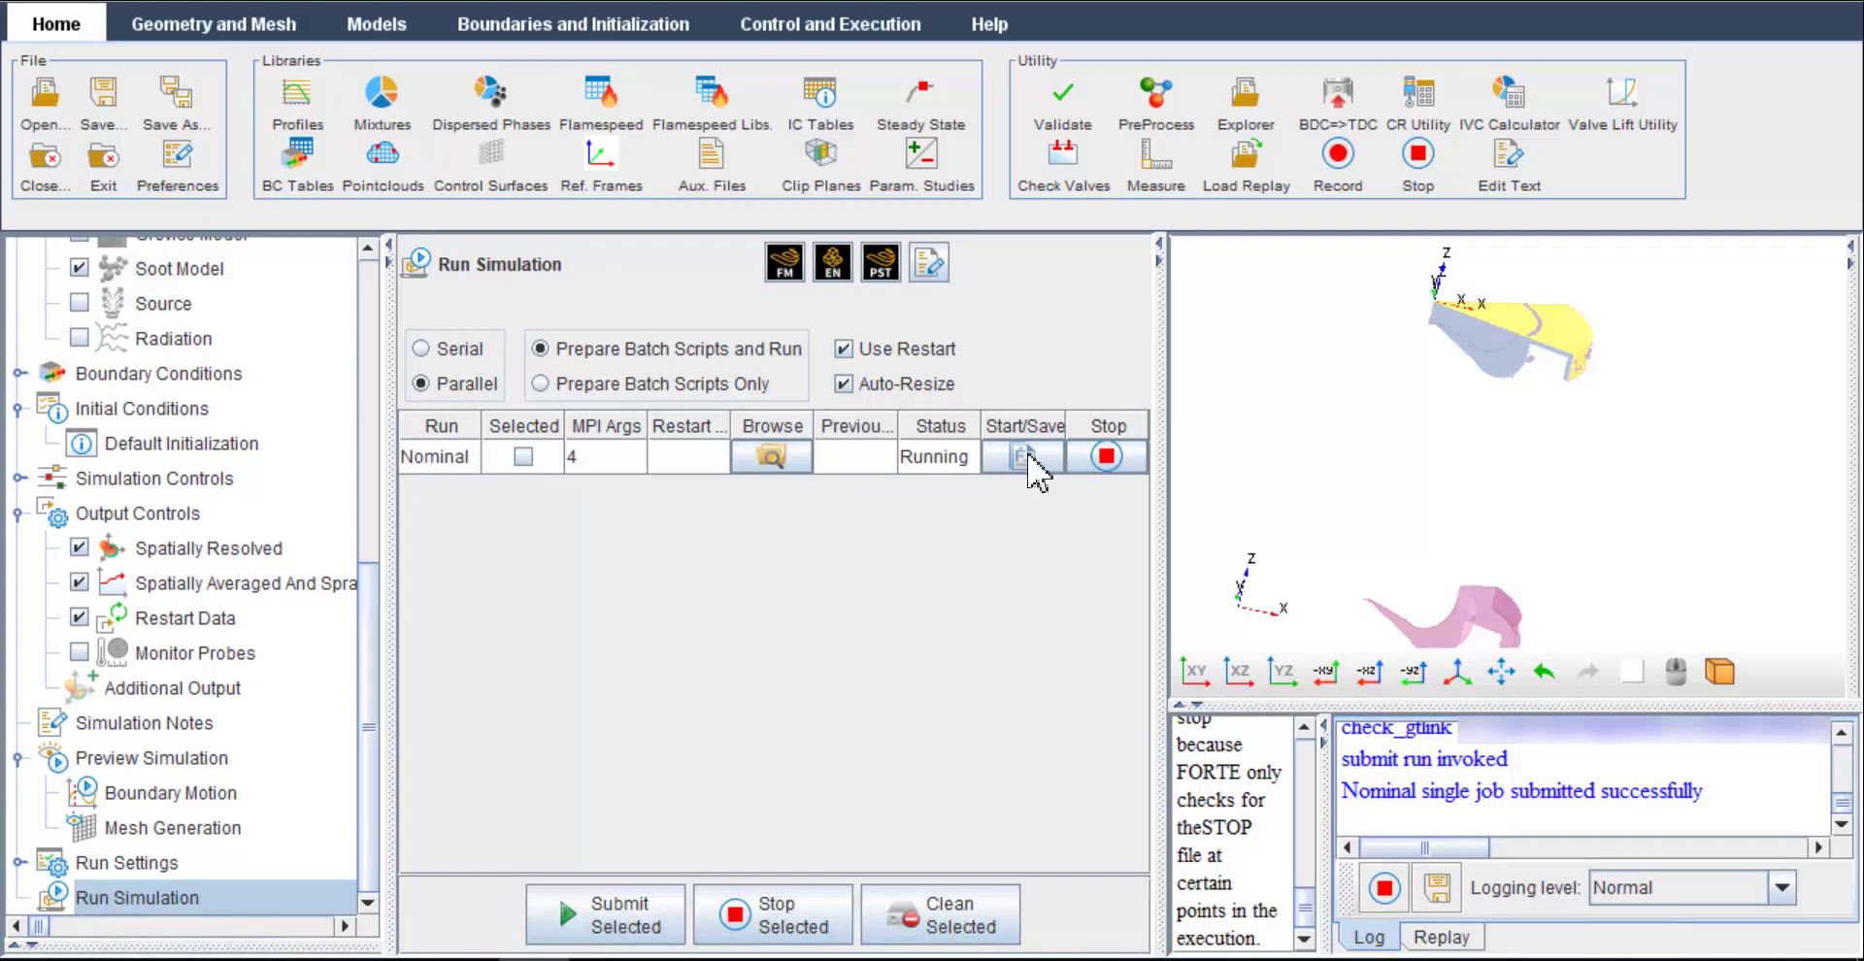
Define an injection Start-angle range: first value -22.5, increment 5, 2 runs.
scroll(194, 680, up, 6)
click(194, 745)
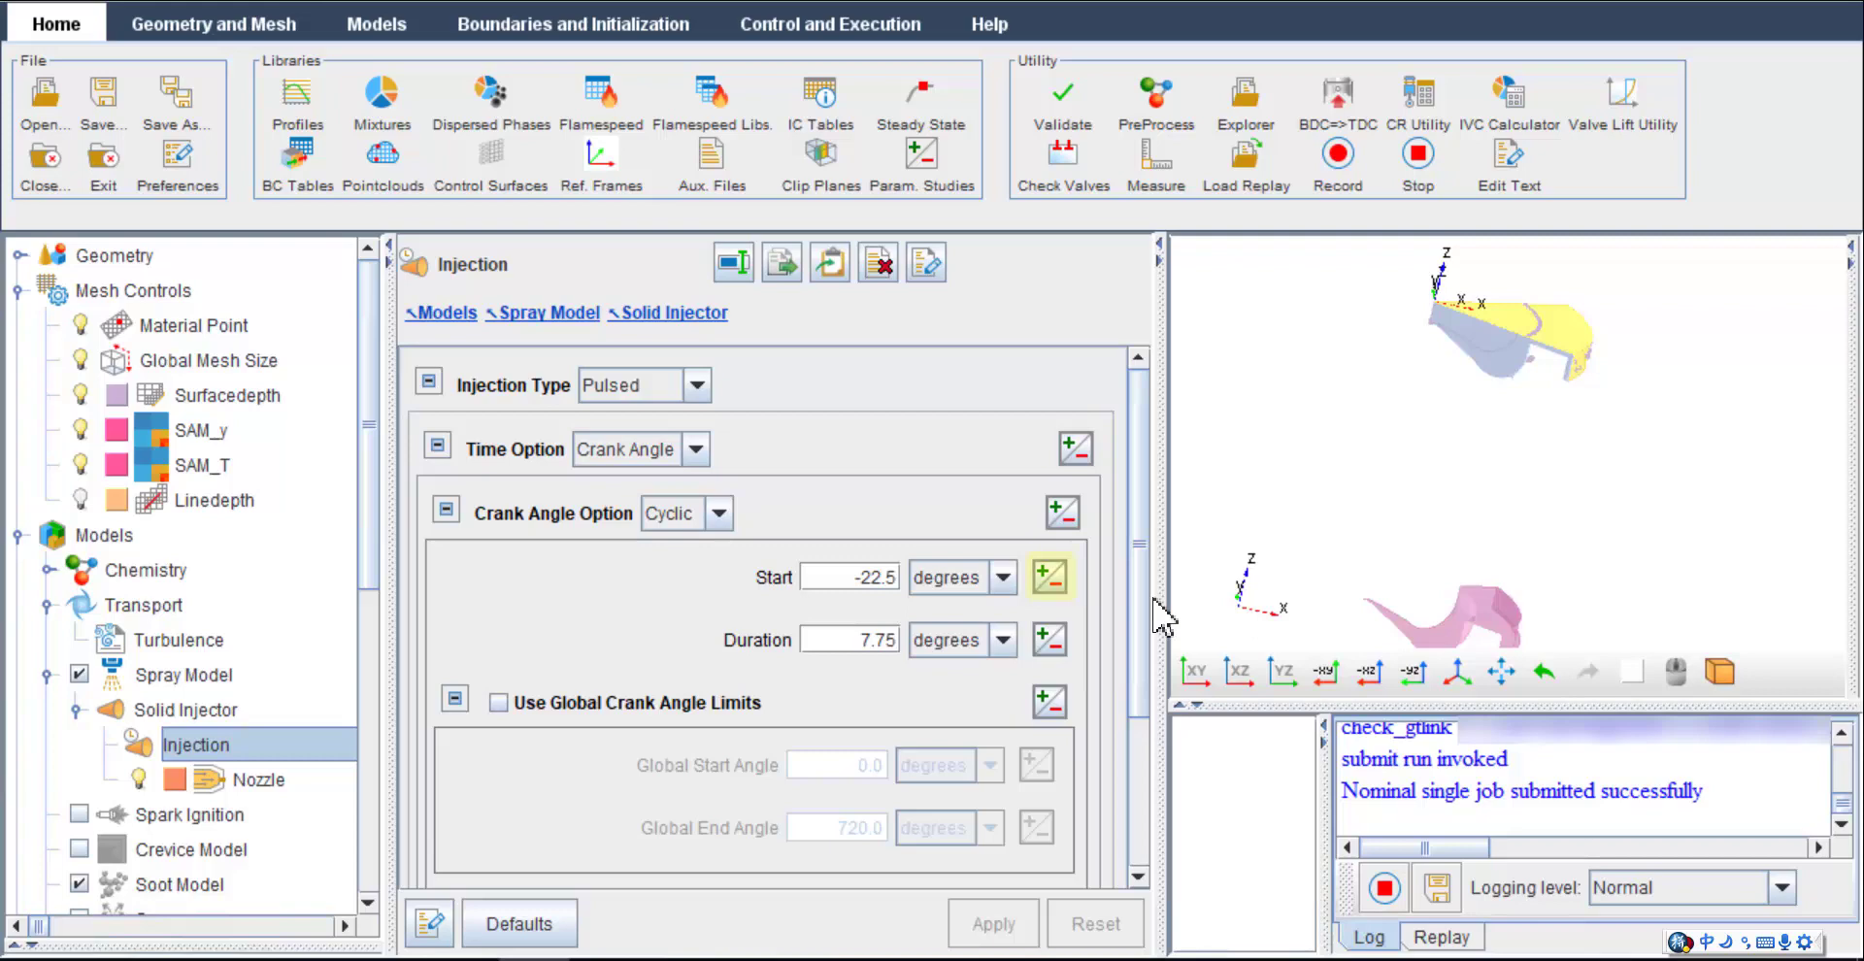
click(1048, 576)
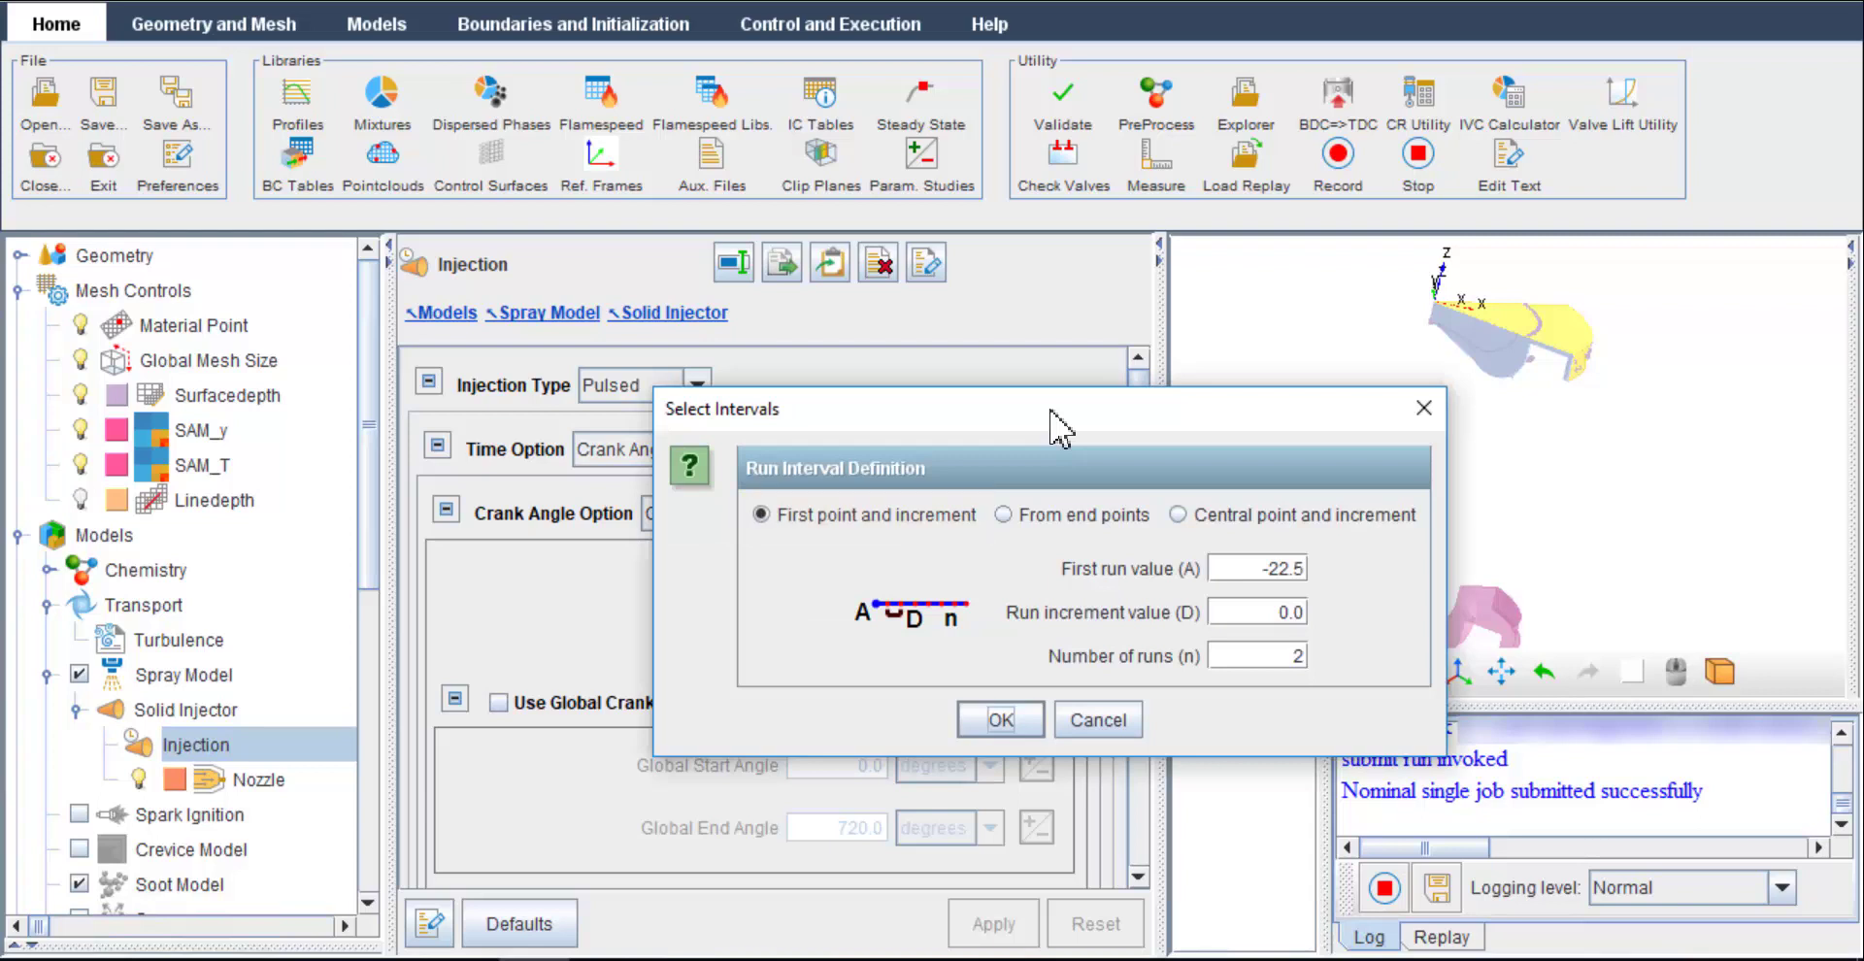
drag(1212, 612, 1343, 609)
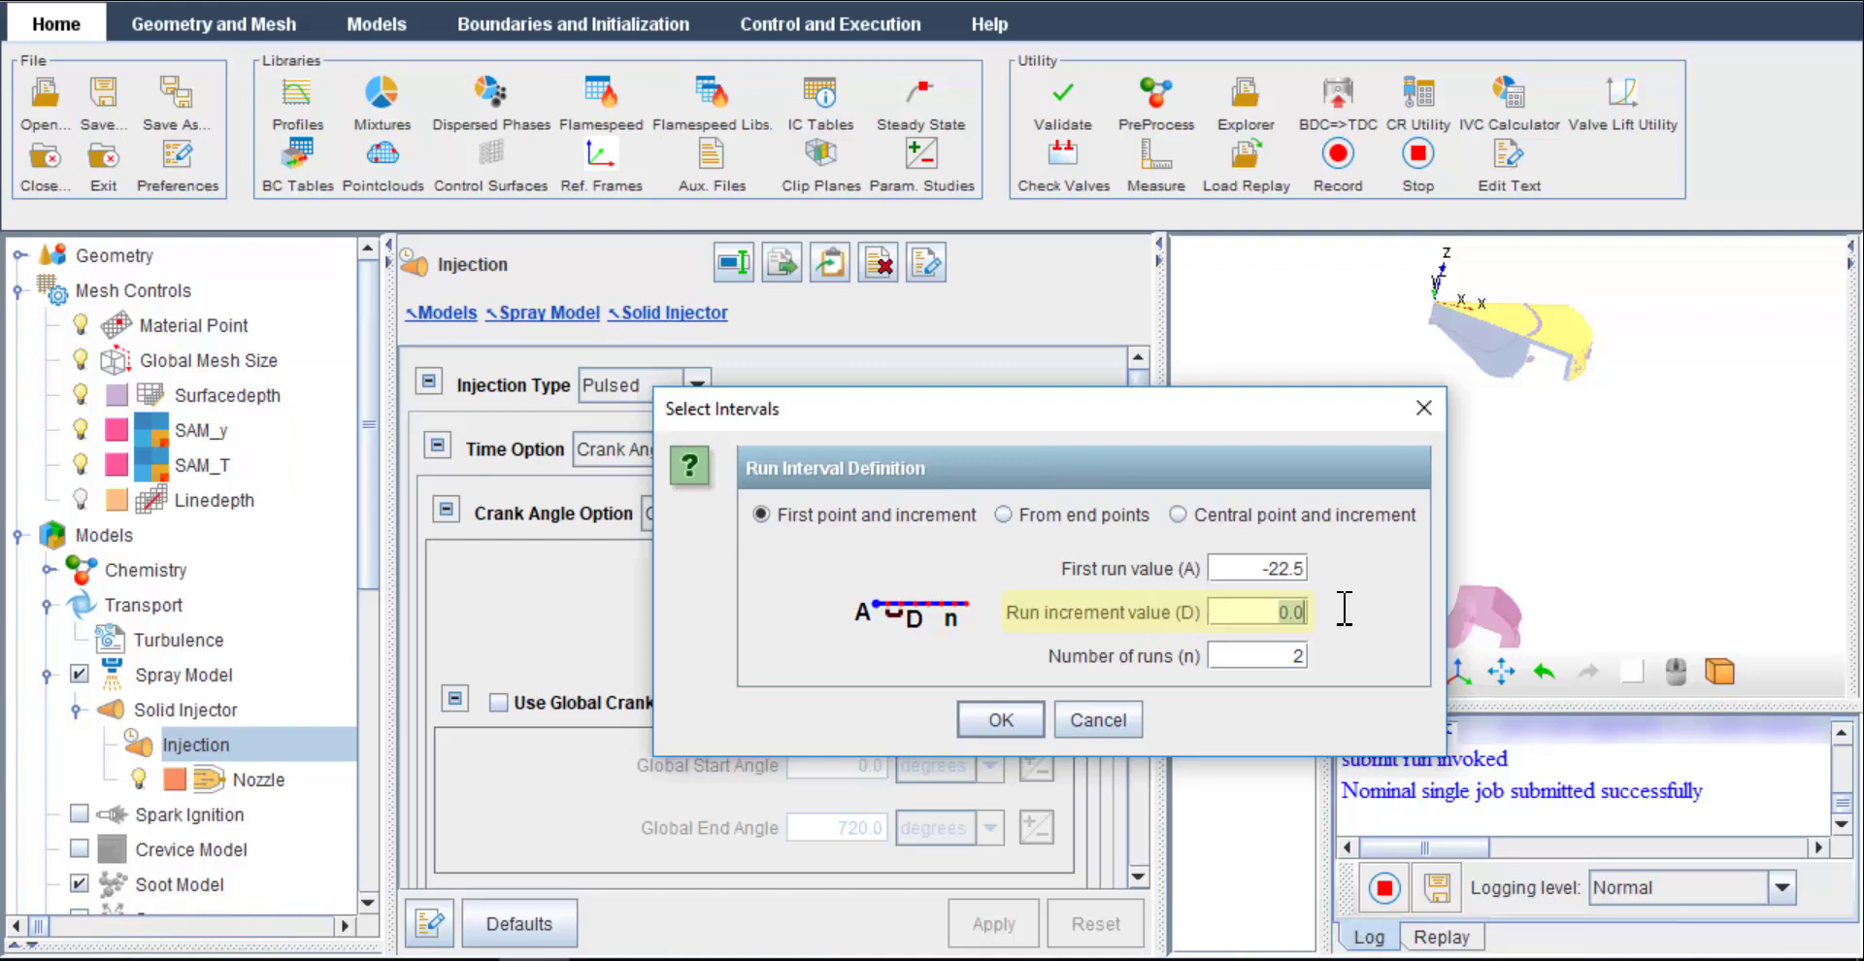
text(5)
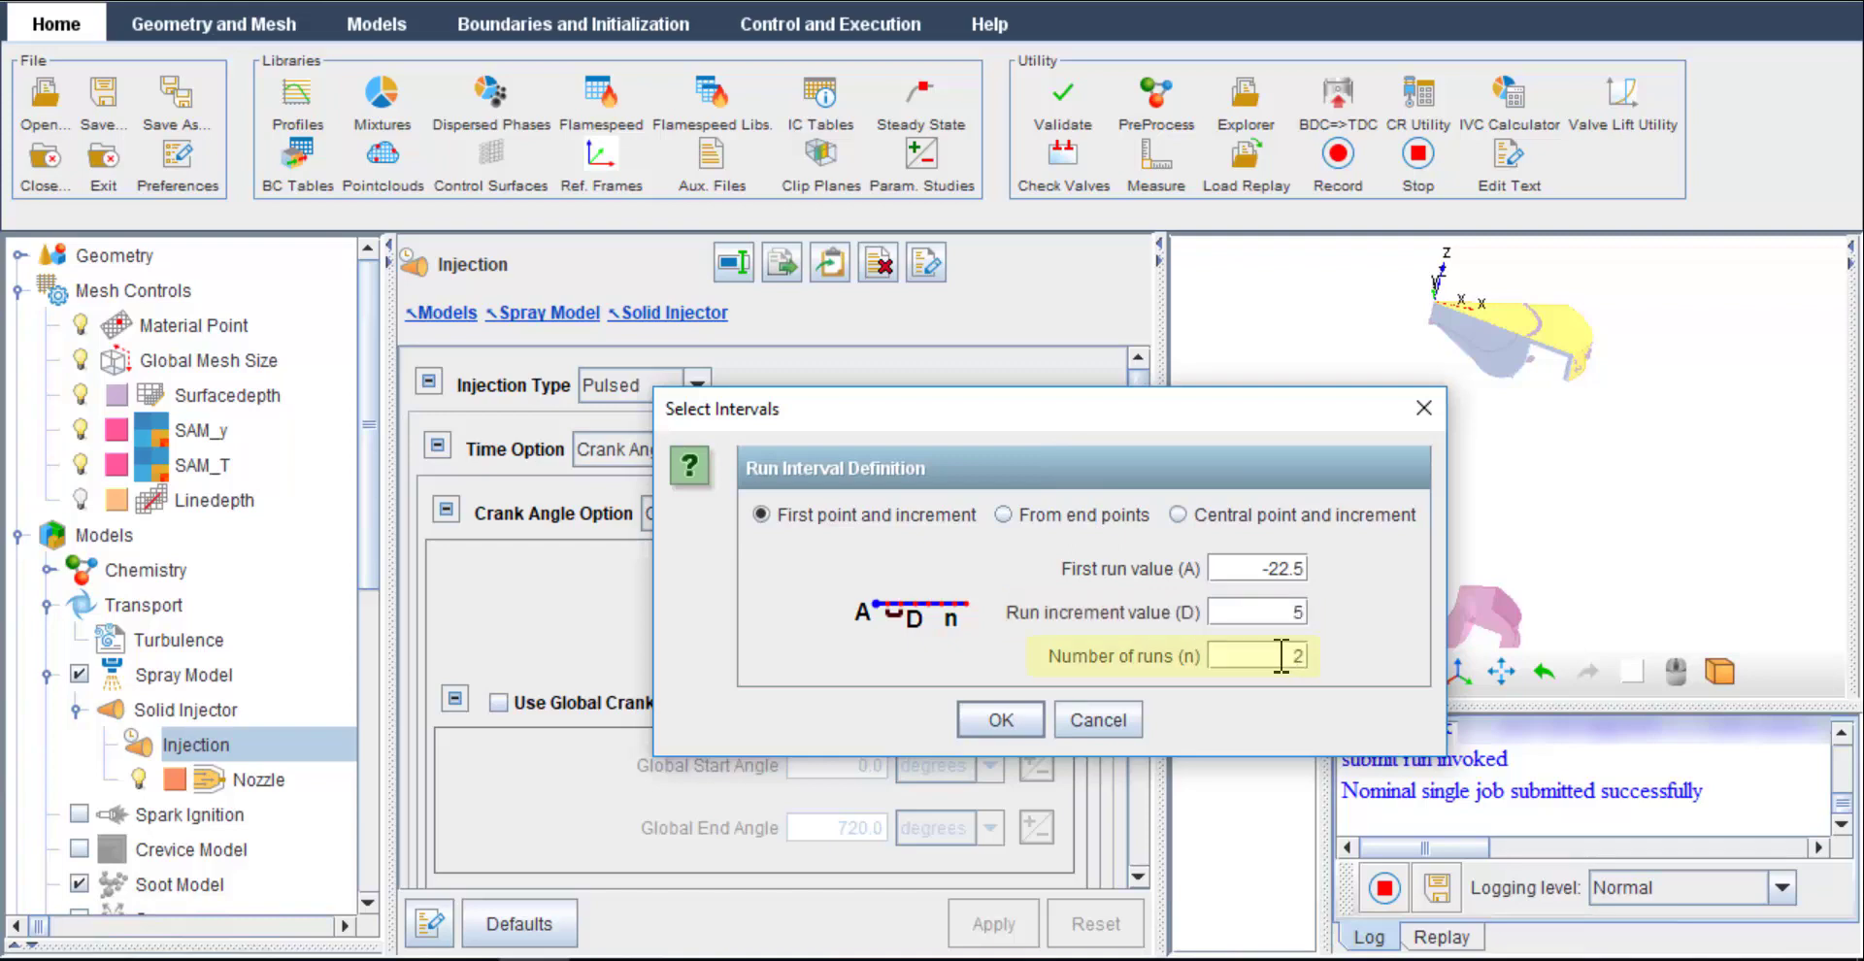
Generate the two injection-start runs (-22.5 and -17.5) and close the Parameter Studies table.
click(1005, 719)
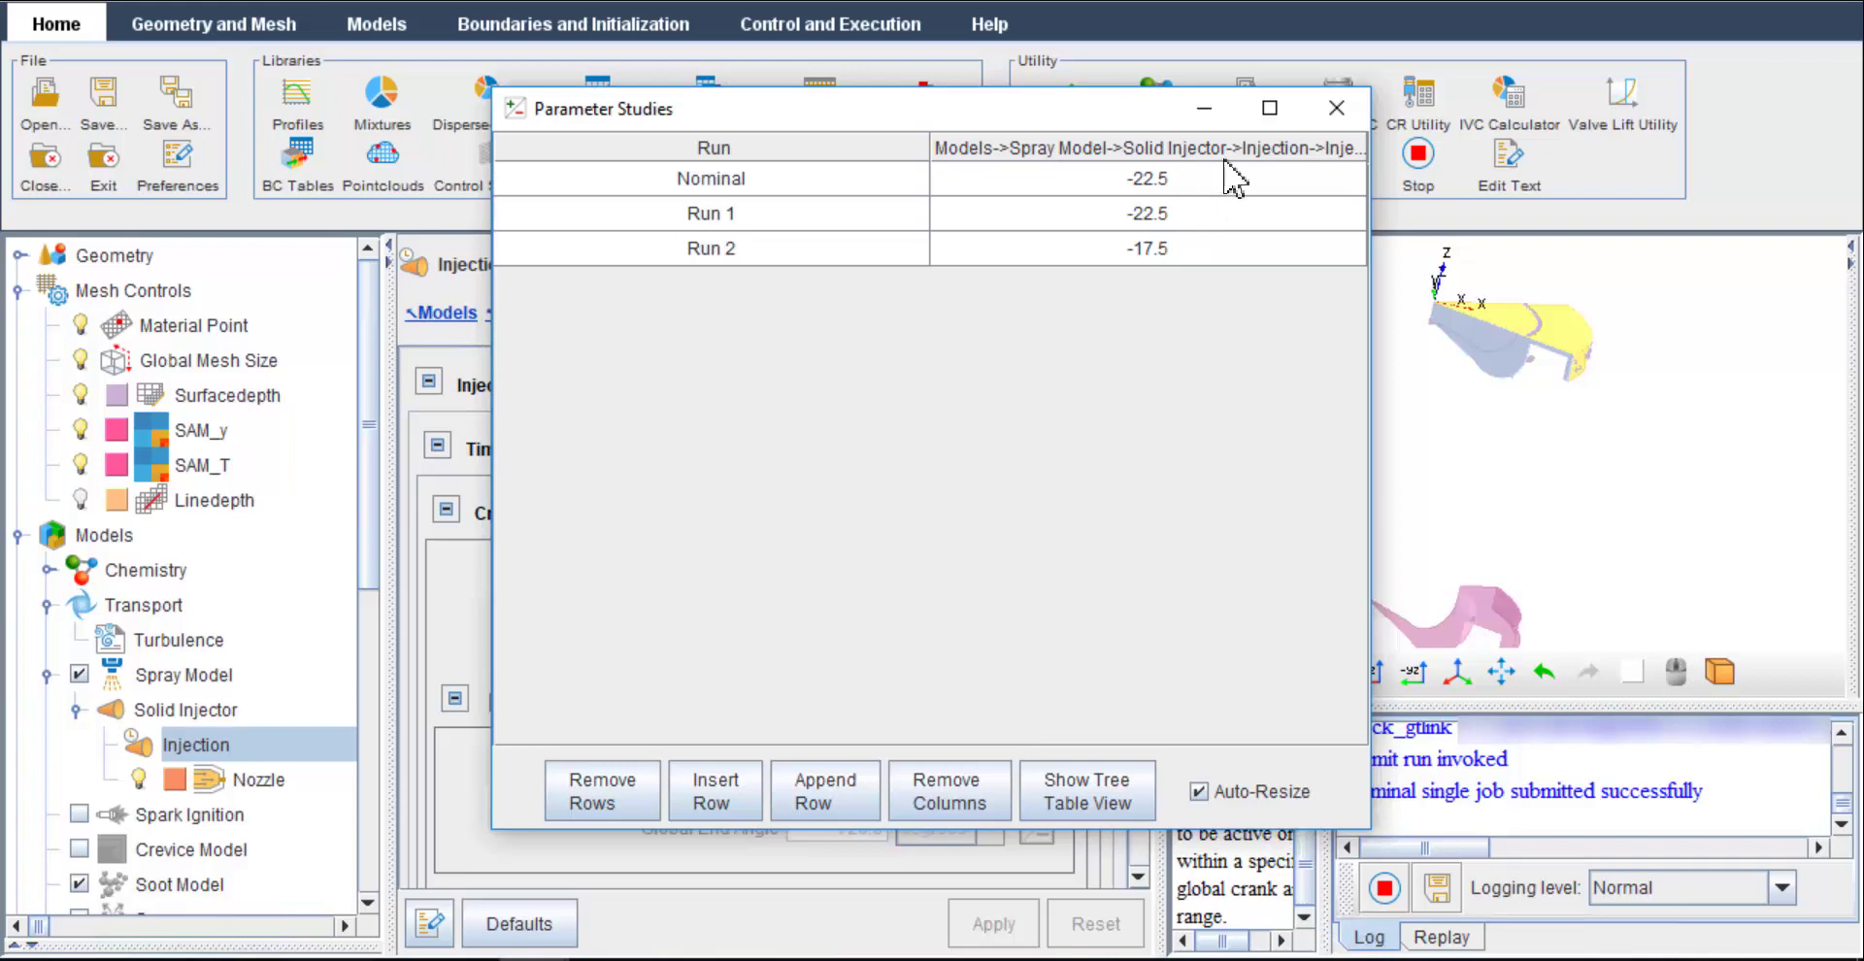
click(1336, 108)
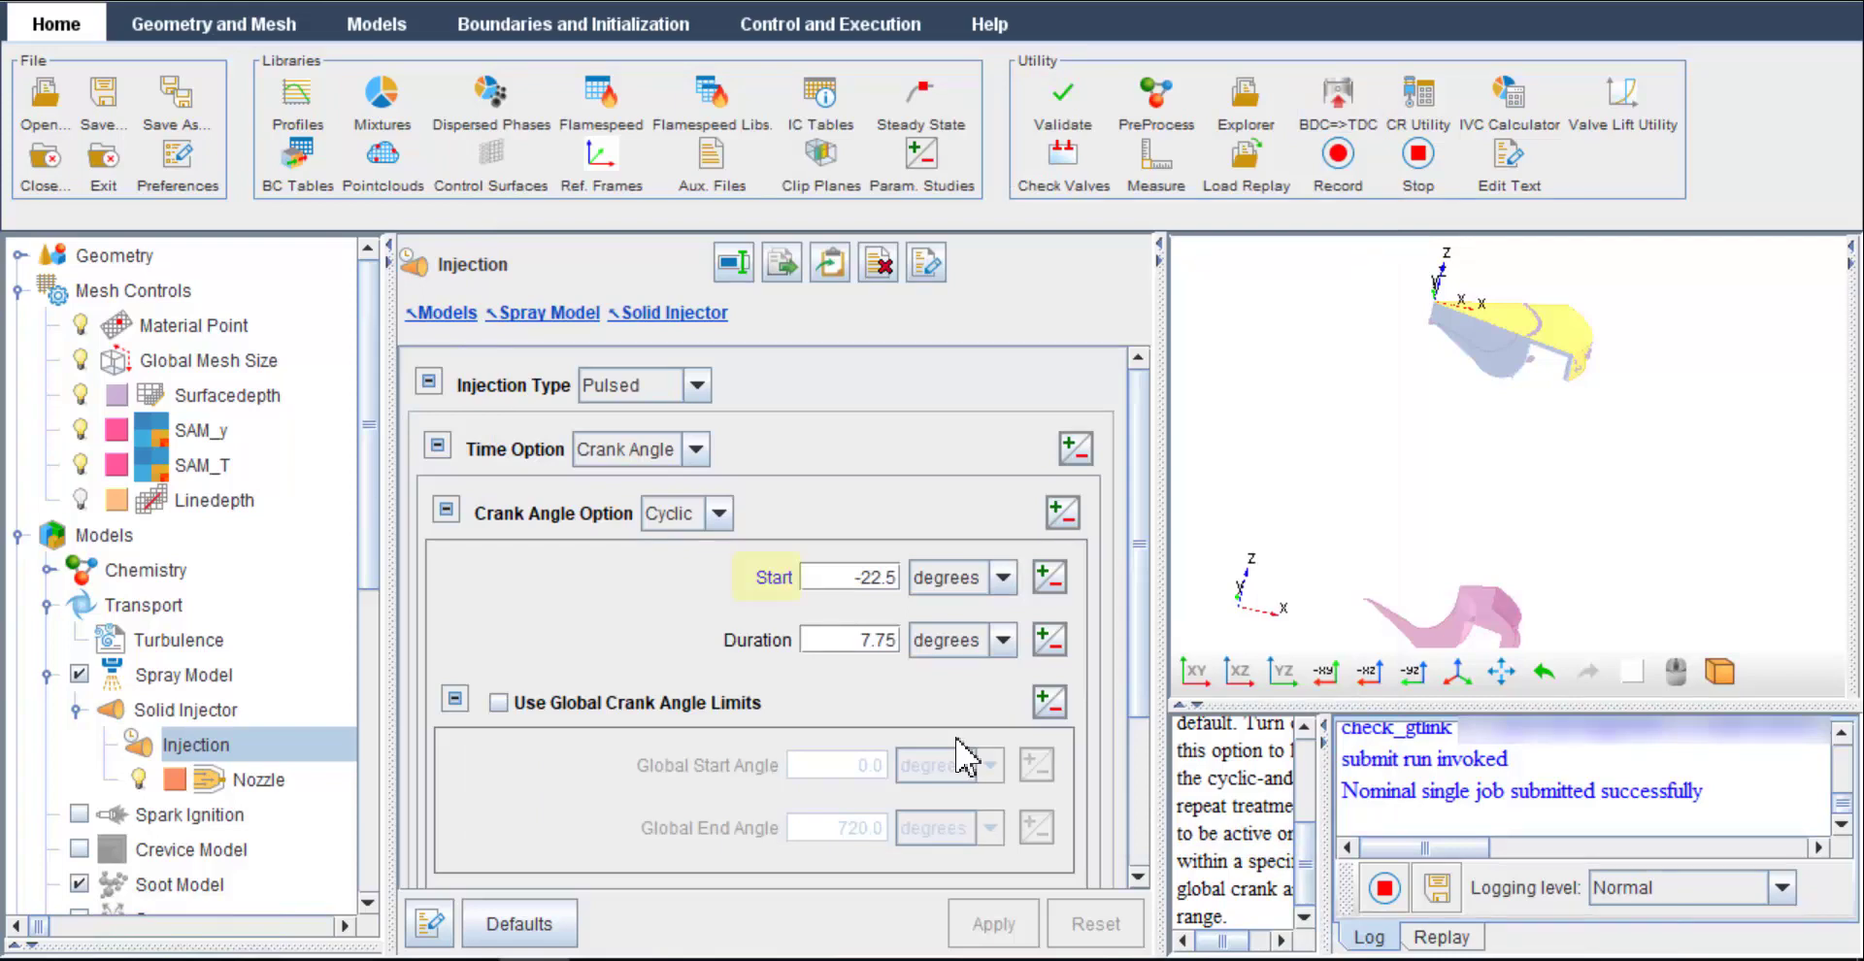
Launch Run 002 with its -17.5 degree injection start from the Run Simulation list.
scroll(184, 898, down, 6)
click(185, 898)
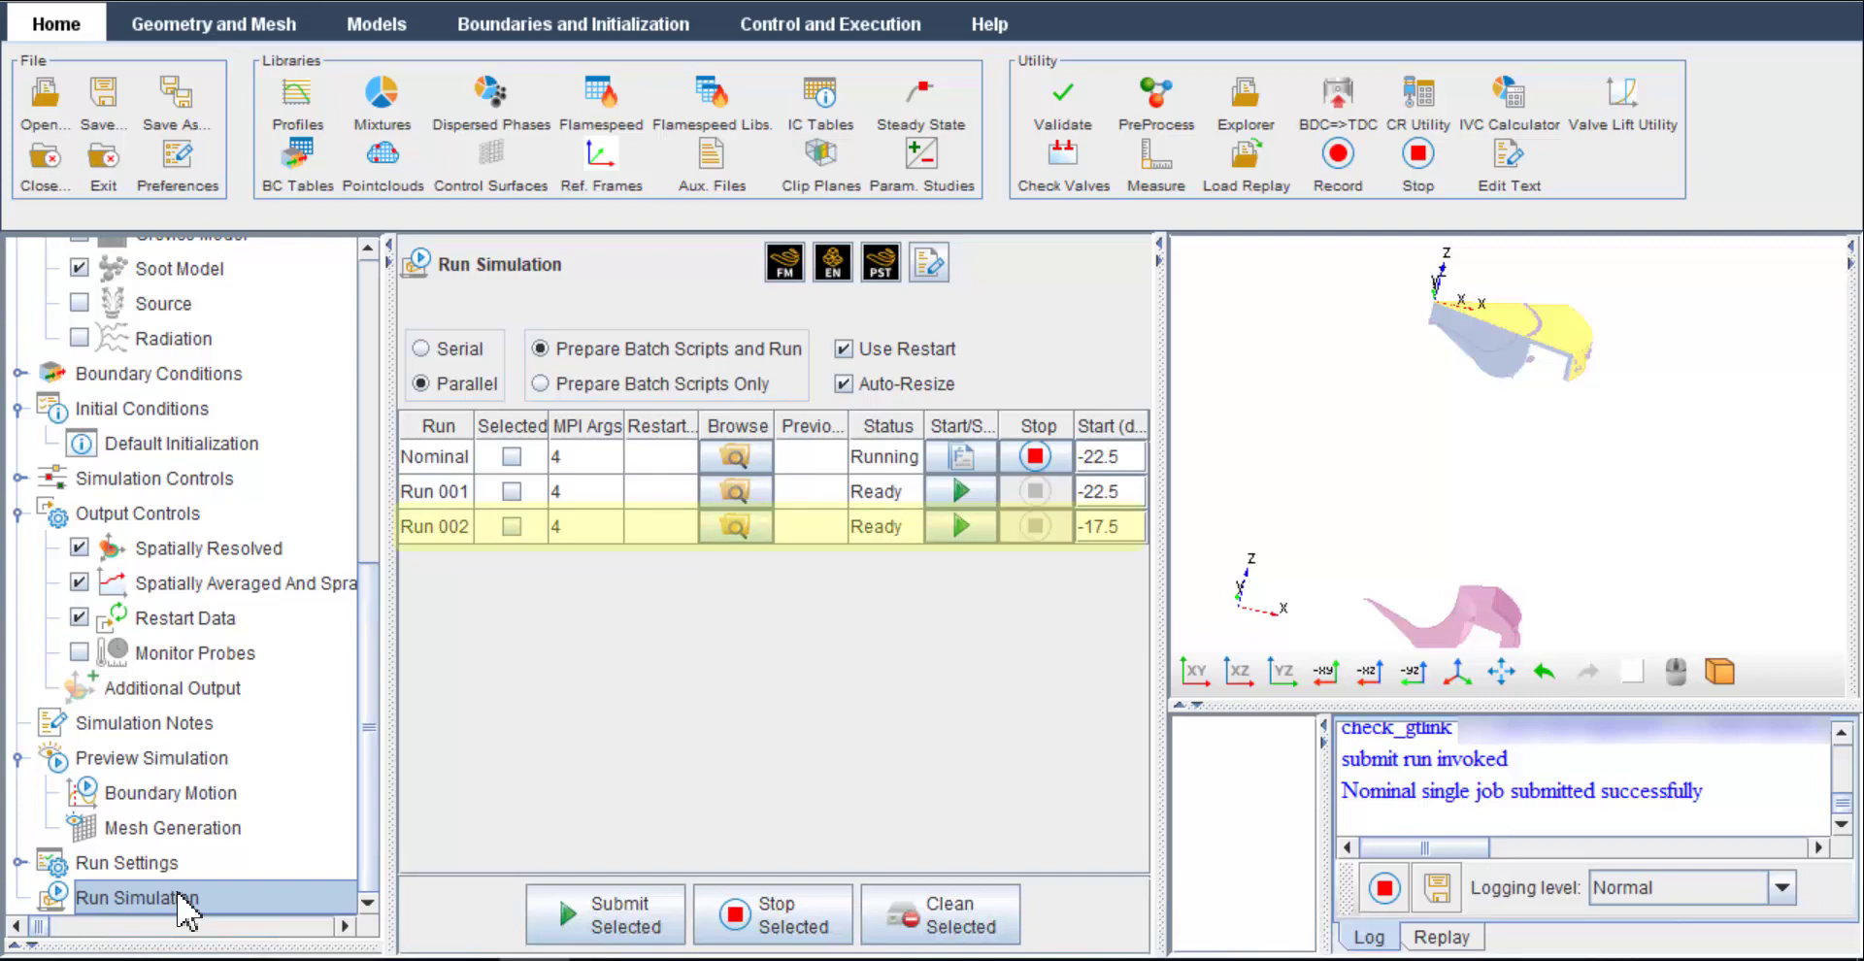
click(961, 526)
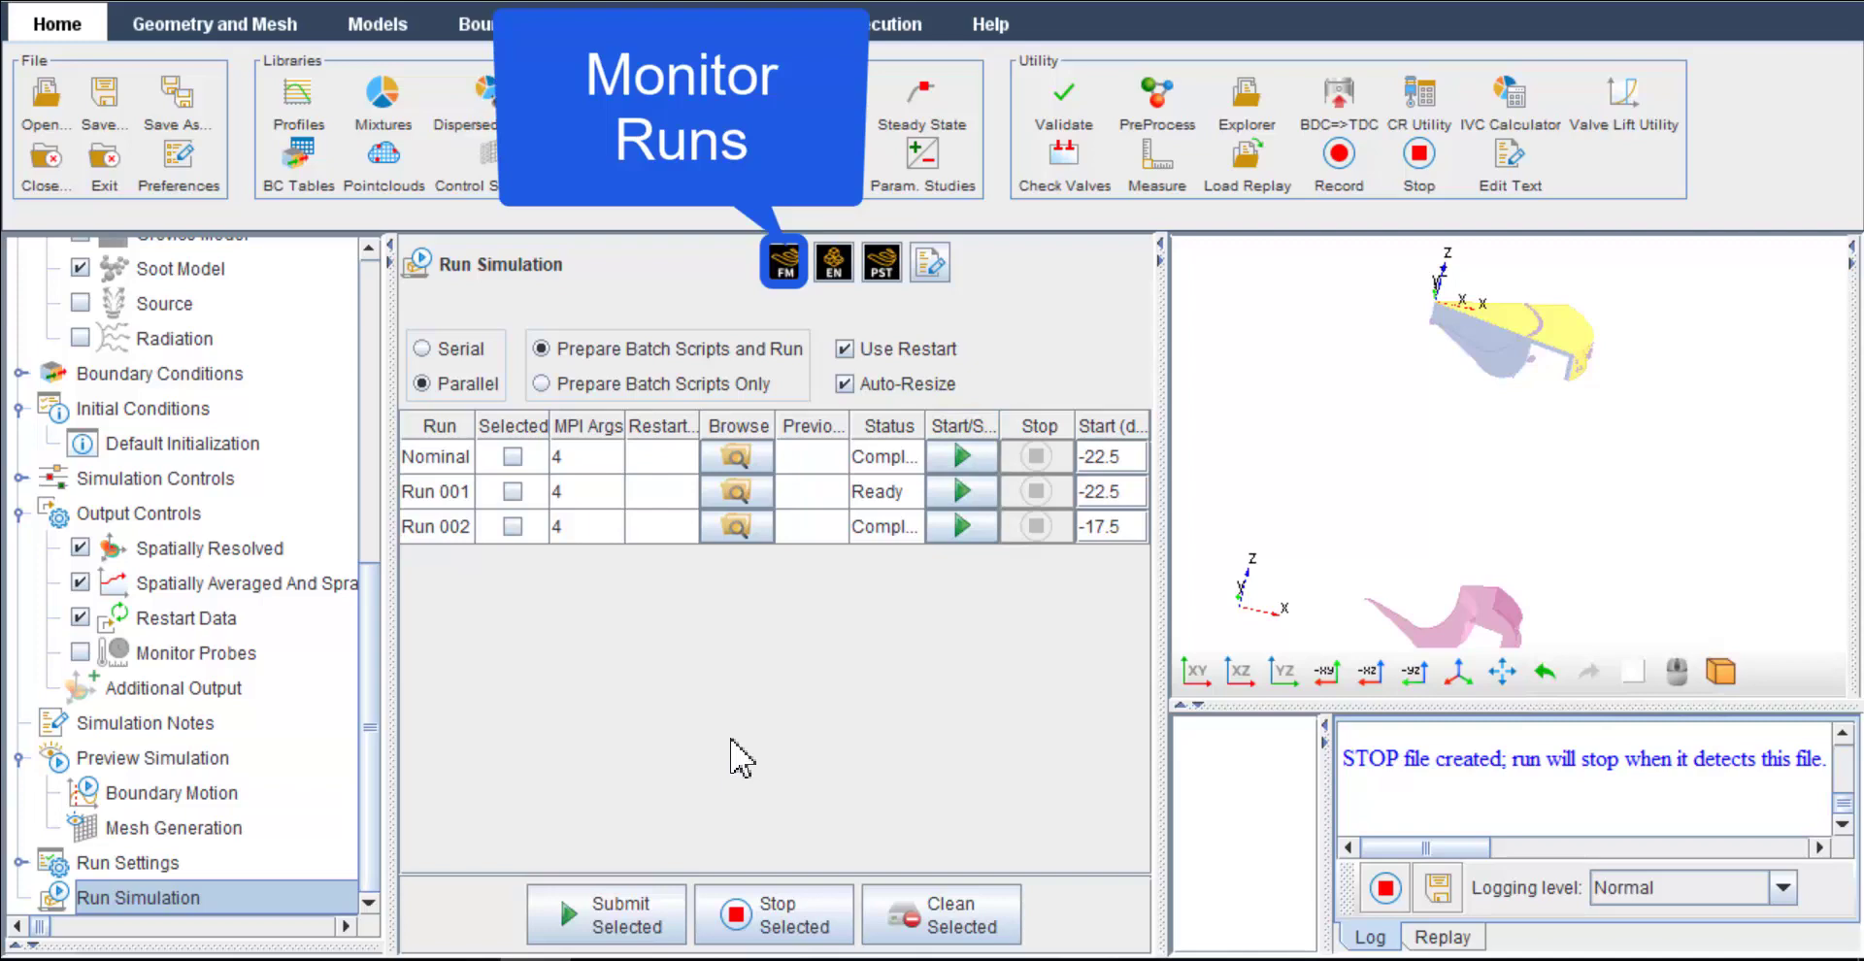
Open Forte Monitor for the Nominal and Run_002 jobs in a maximized window.
click(786, 260)
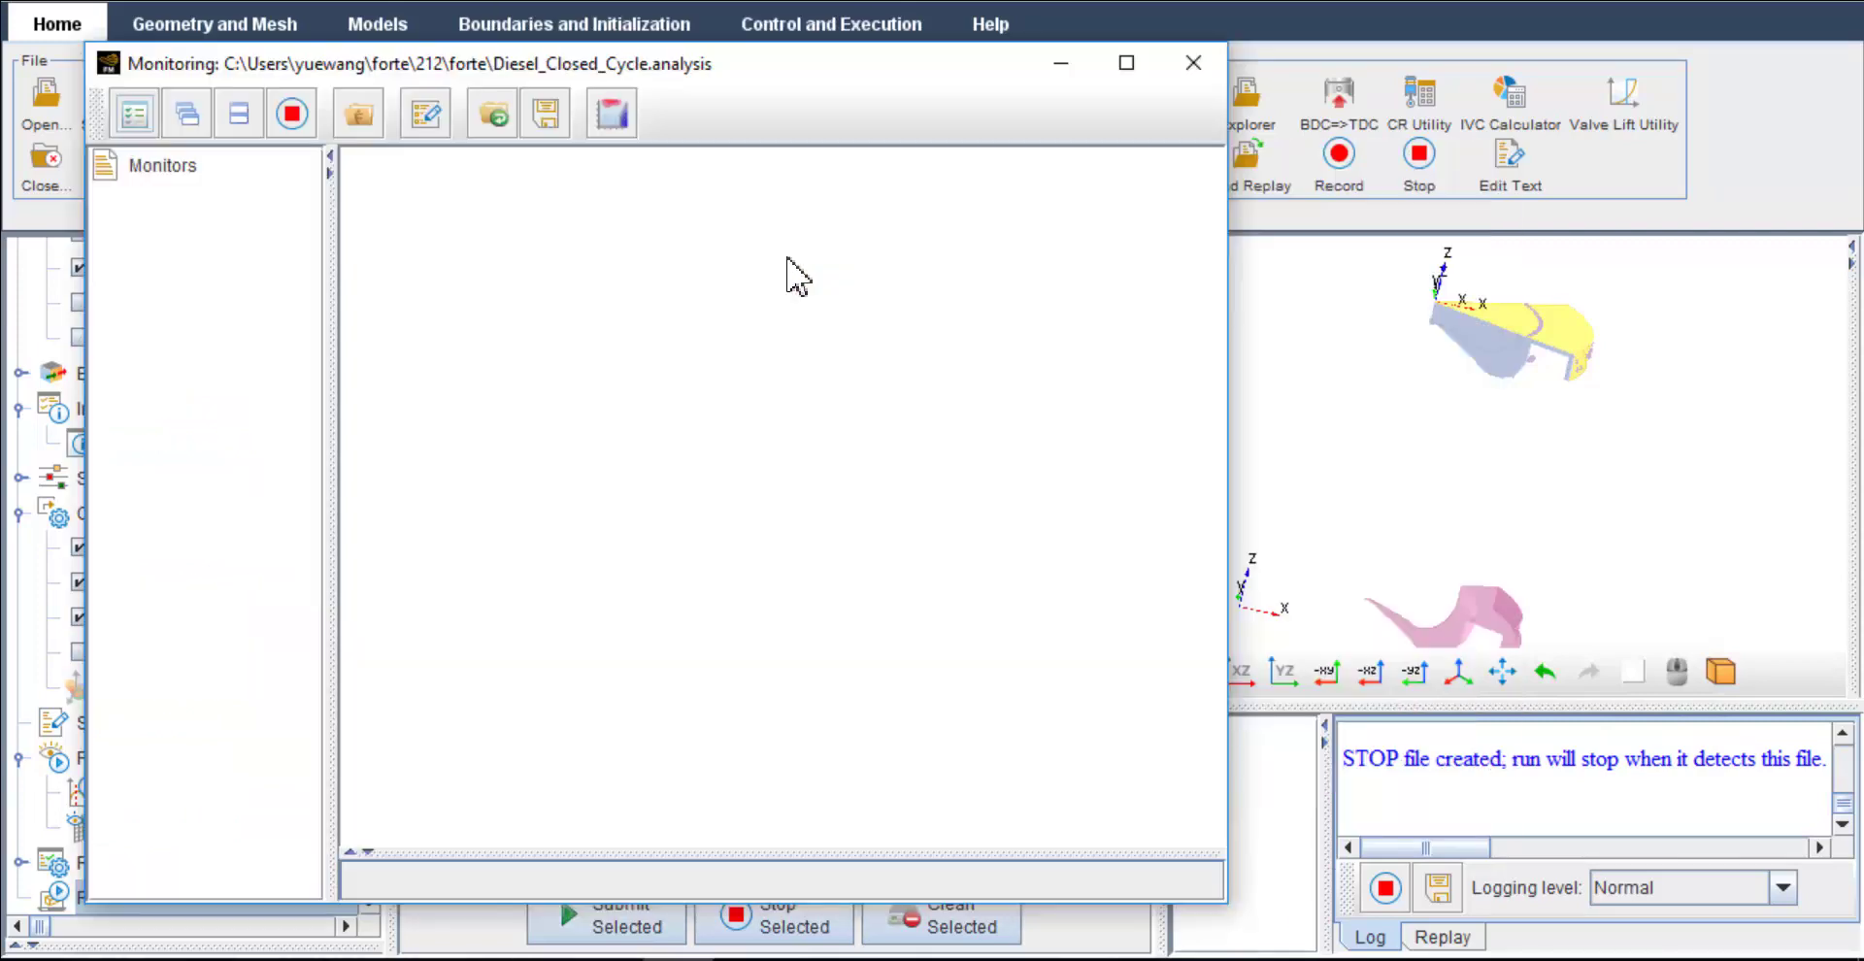
click(1126, 62)
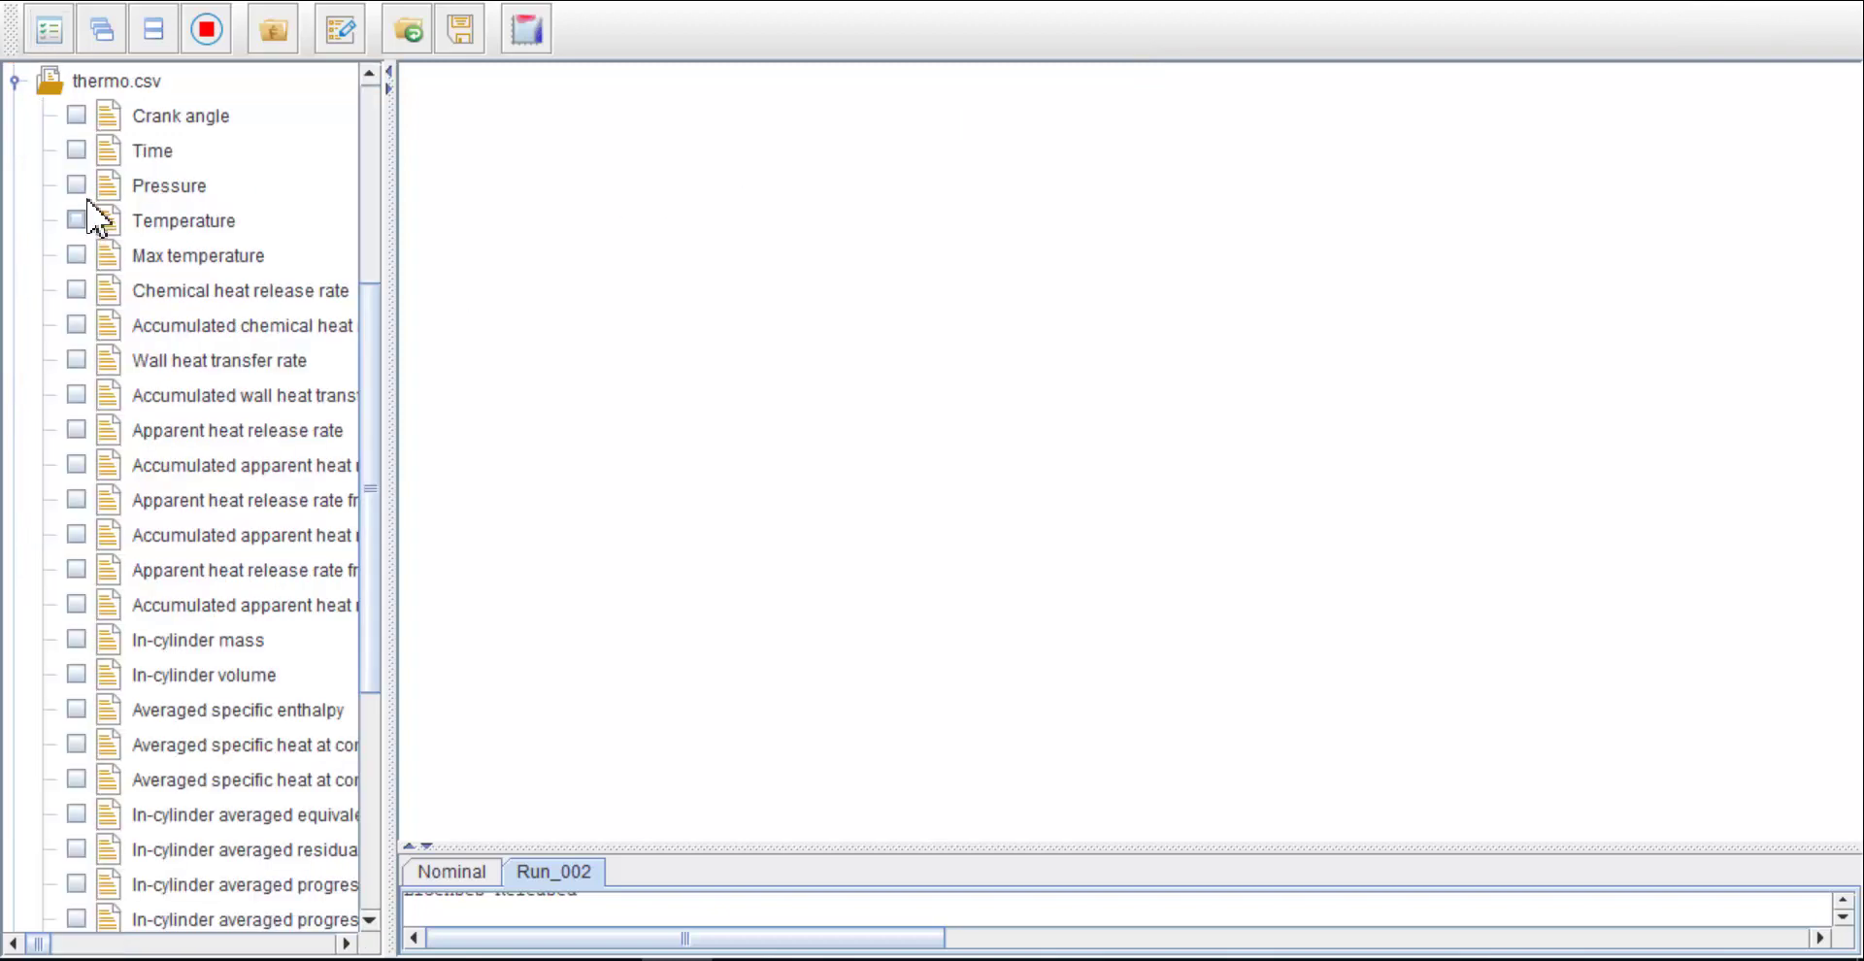
Plot thermo.csv Pressure and Chemical heat release rate versus crank angle for both runs.
click(78, 184)
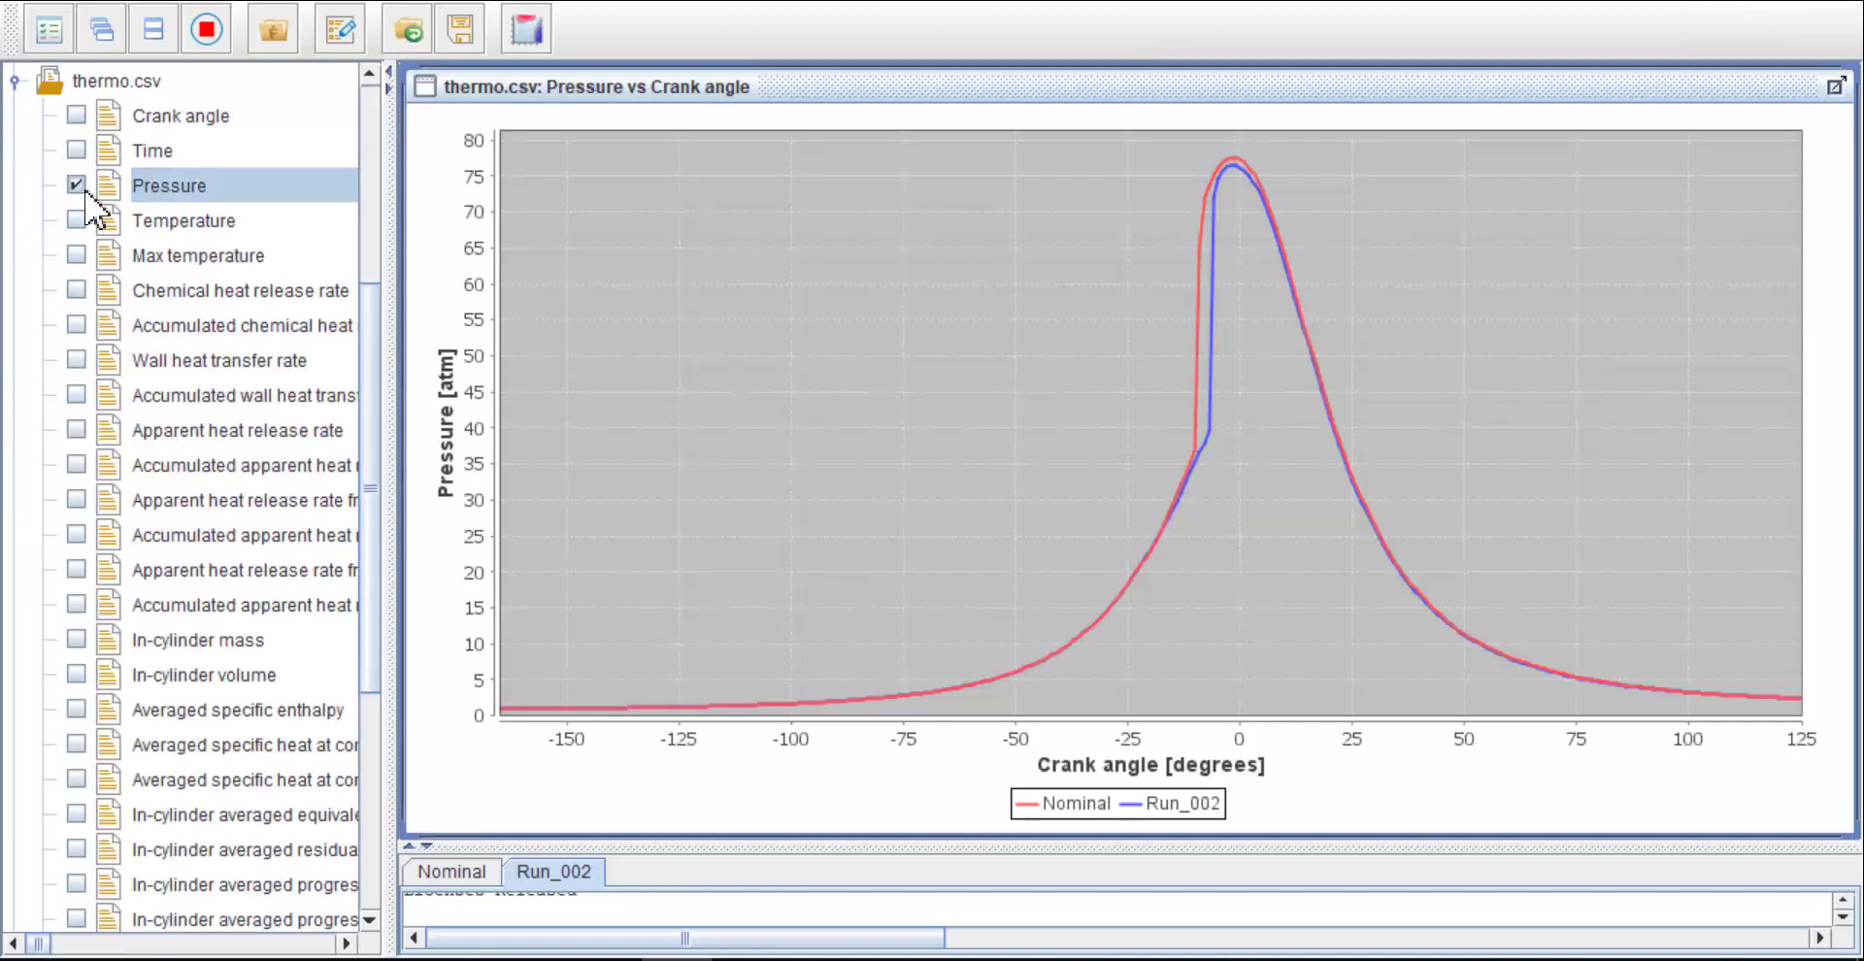
click(77, 289)
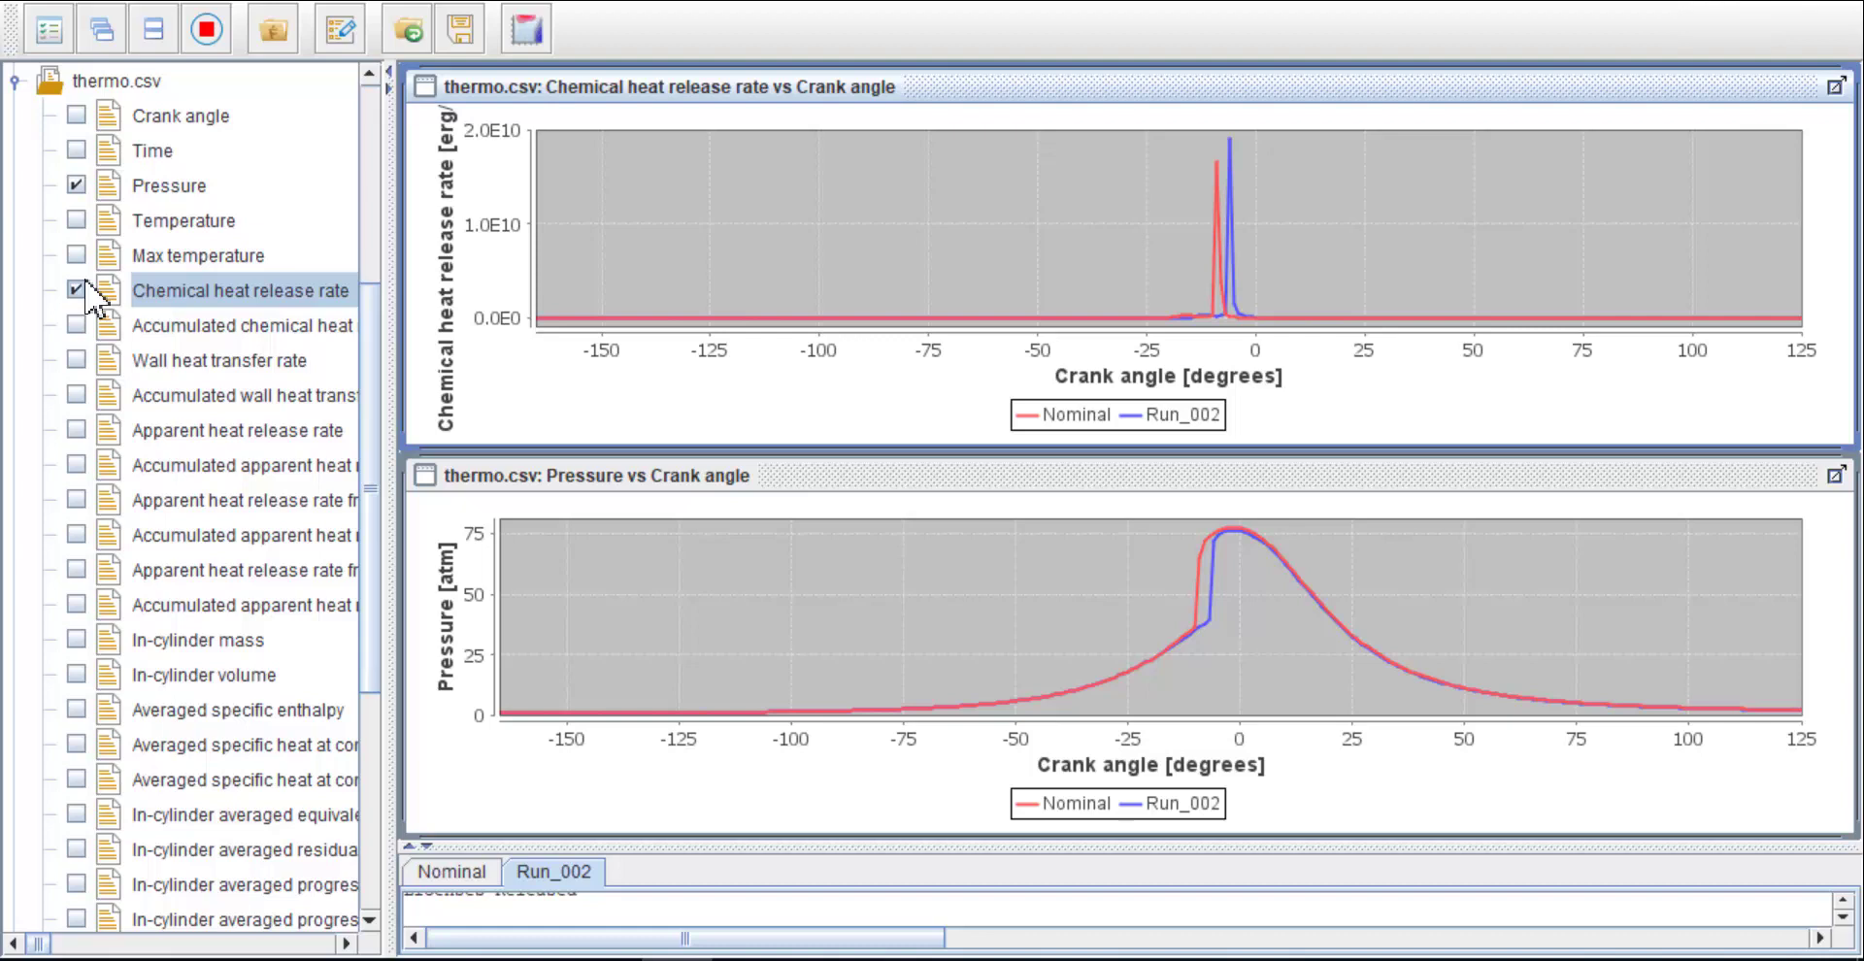
Add spray.csv Total droplet mass and Total vapor mass plots, completing the 2x2 grid.
click(16, 82)
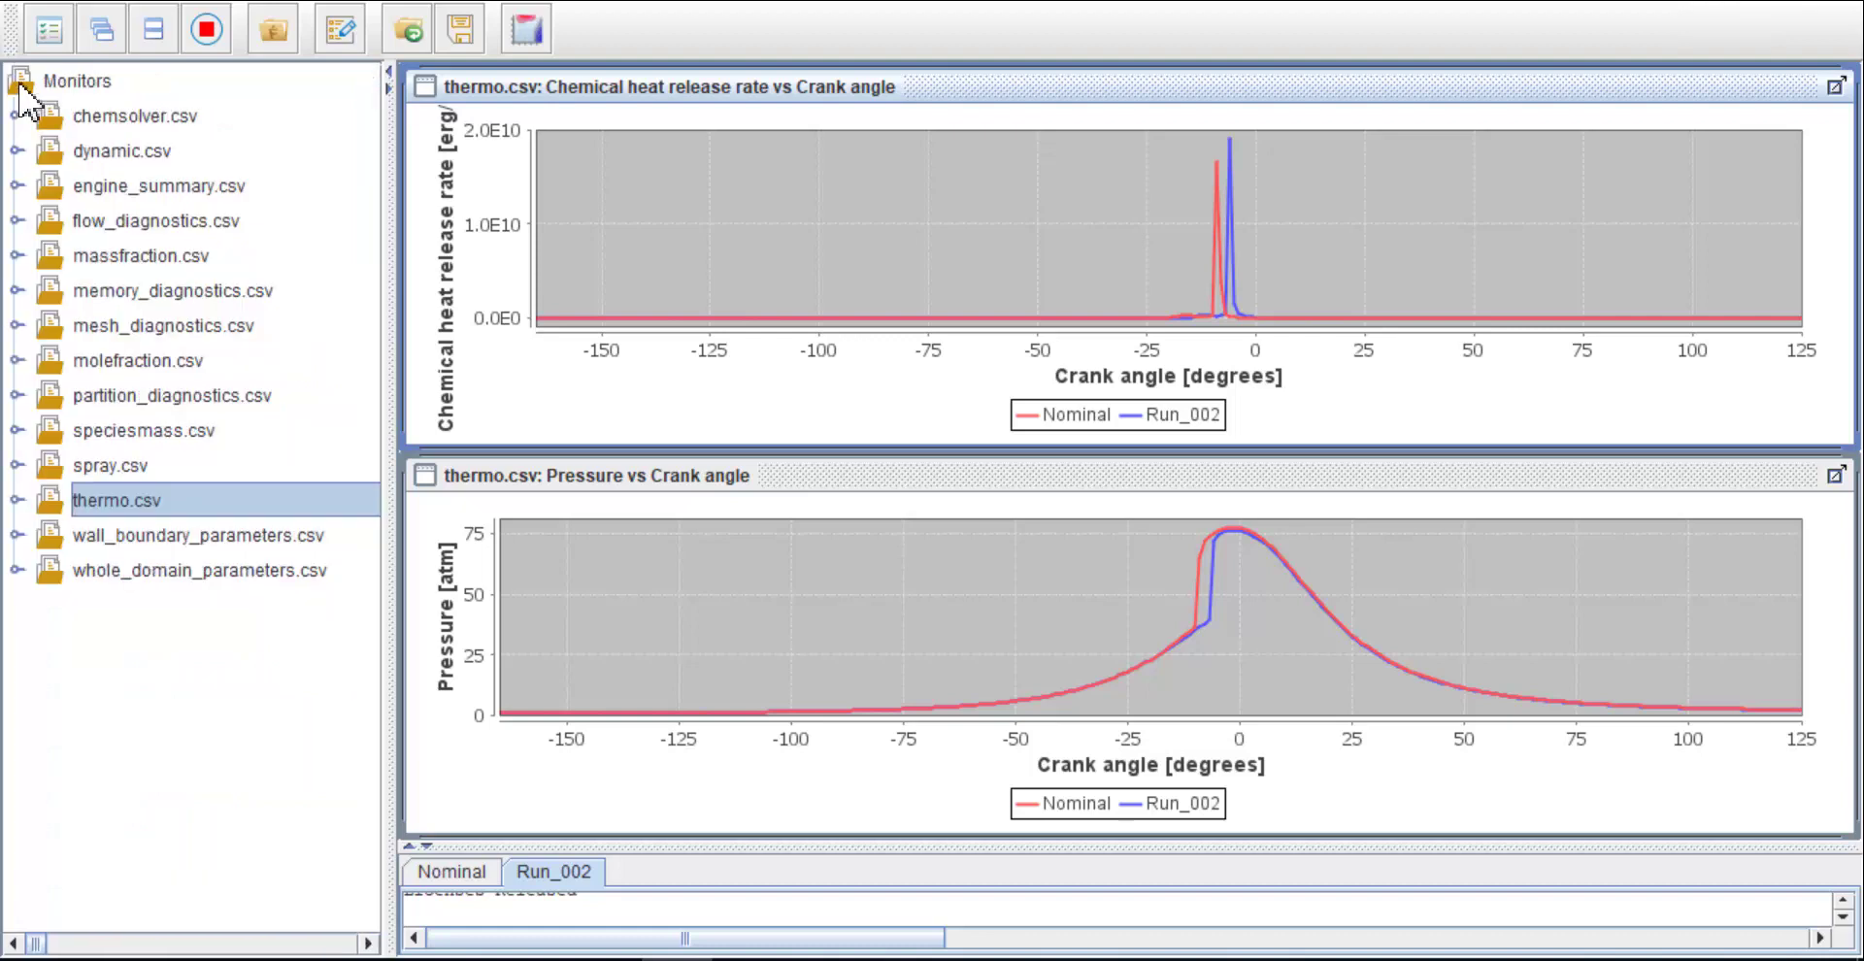
click(16, 464)
click(76, 390)
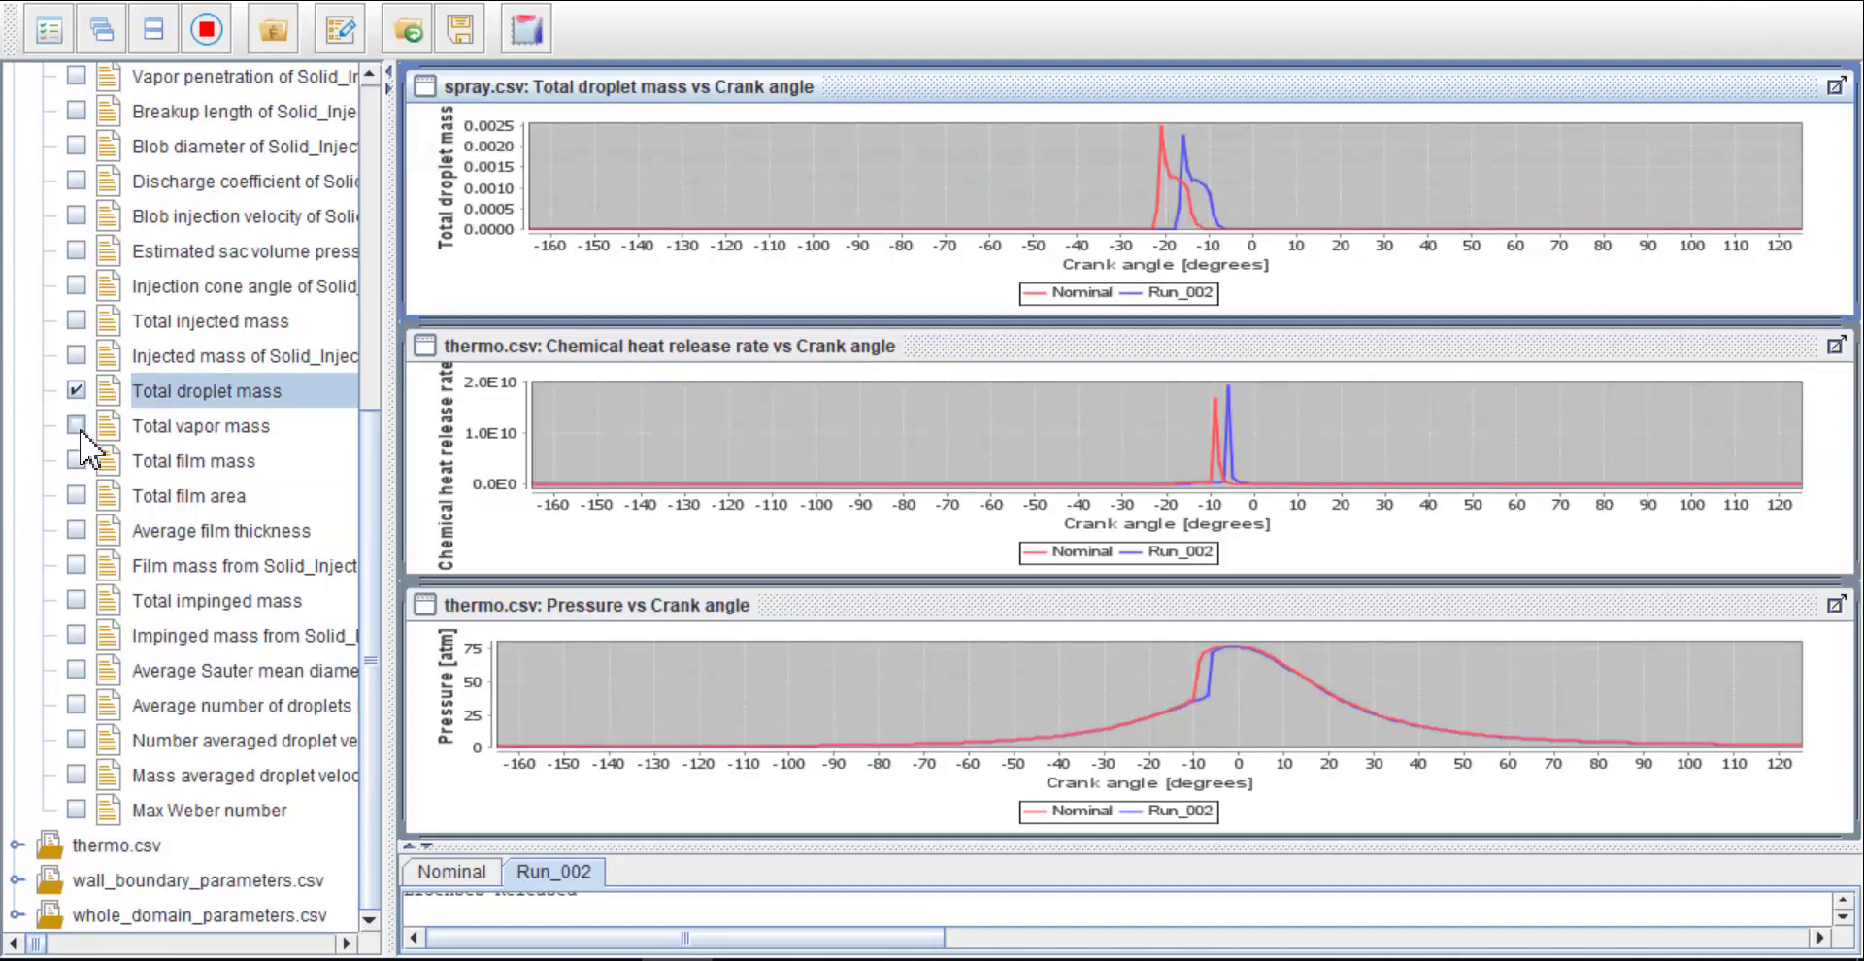
click(78, 428)
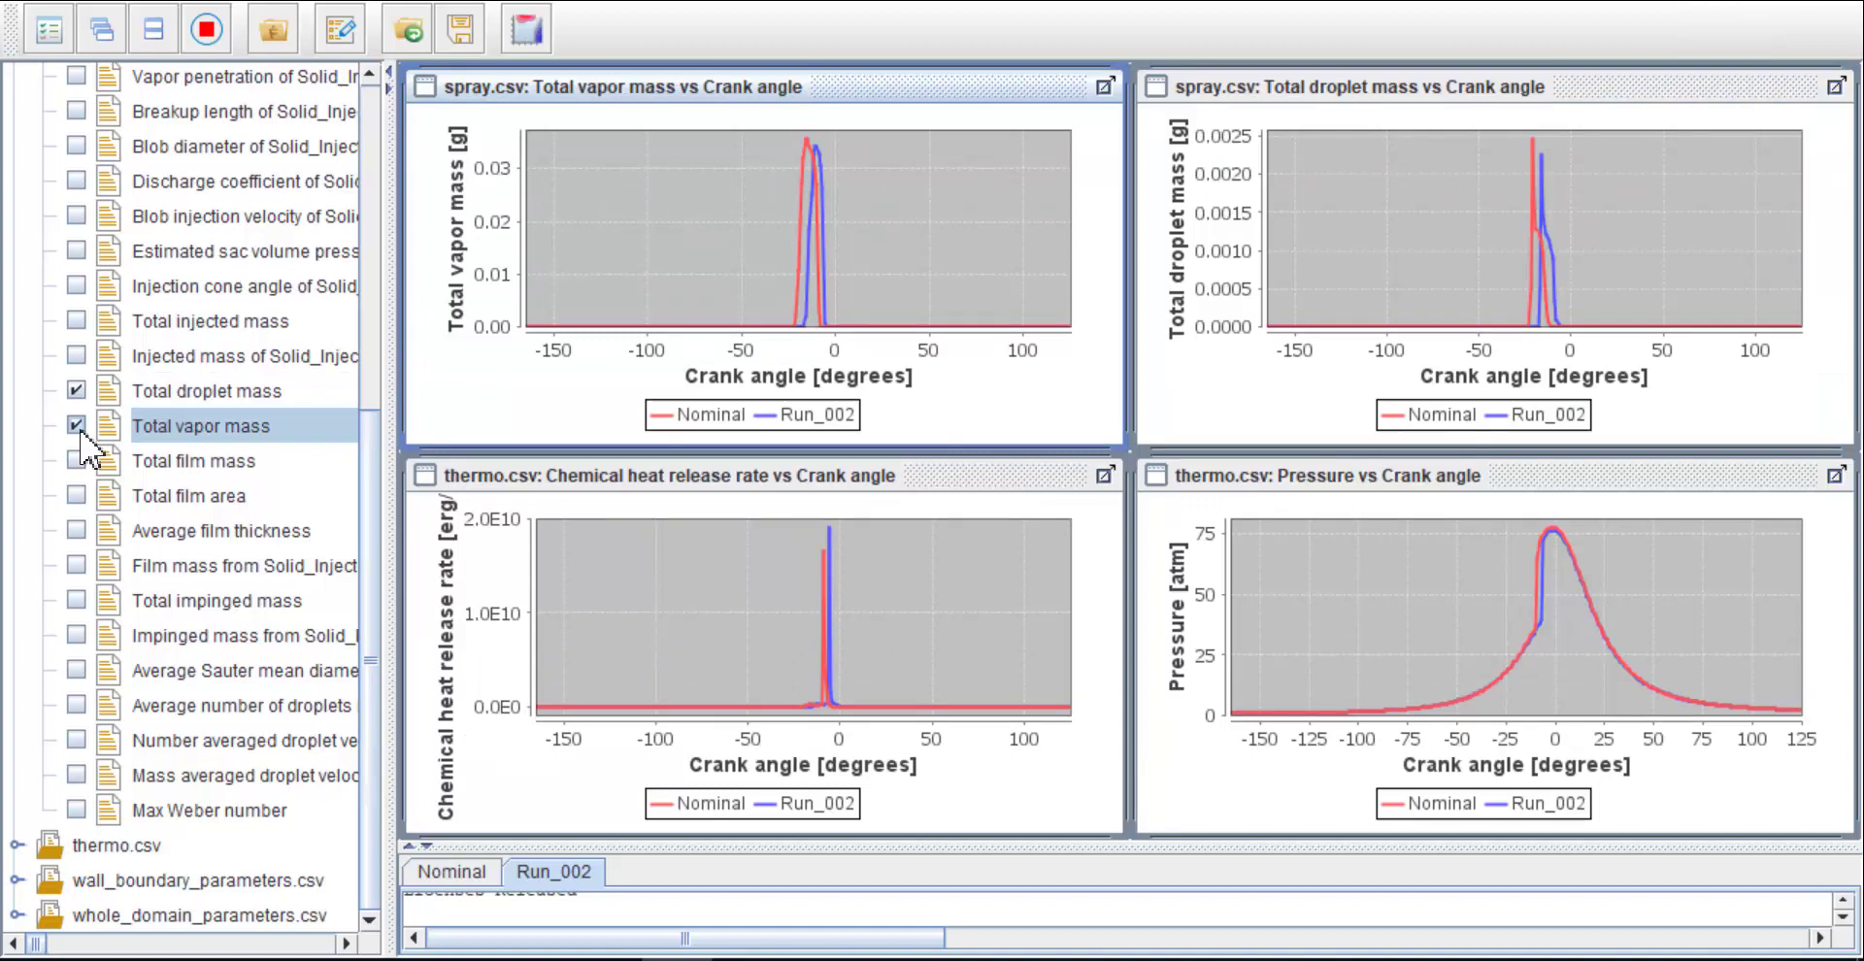
click(48, 29)
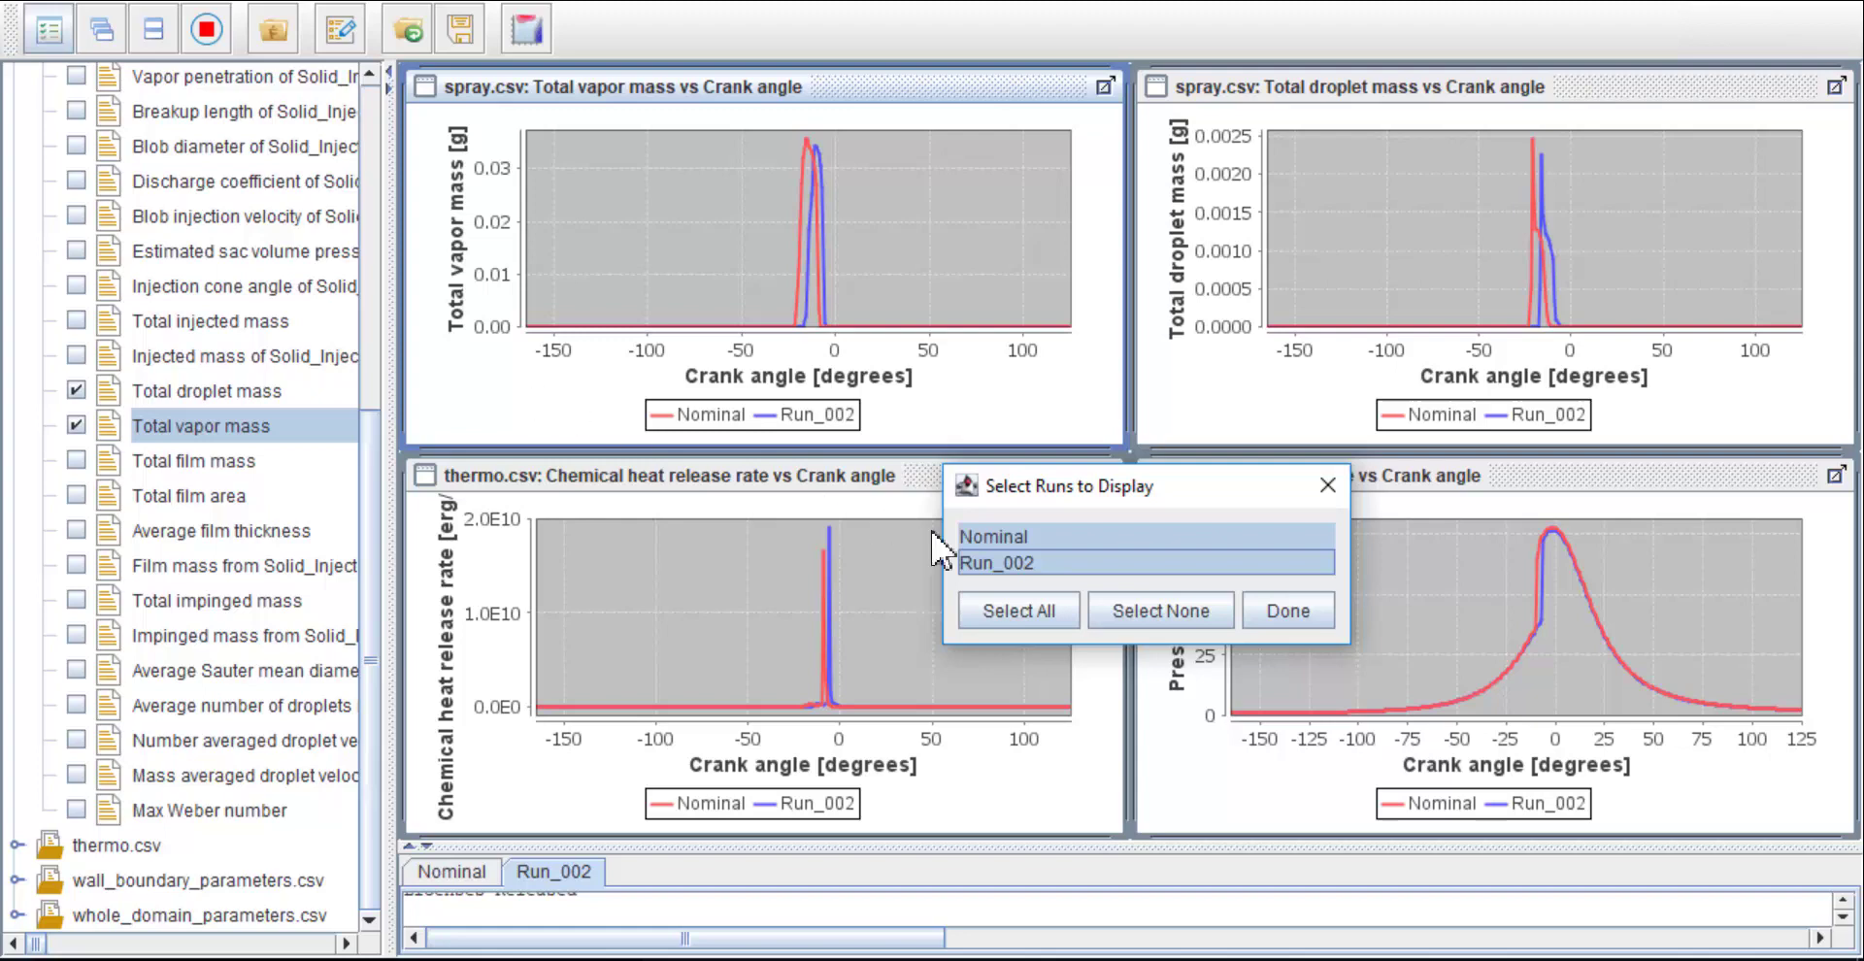
Hide Run_002, toggle monitoring, and zoom into the vapor mass and heat release peaks.
ctrl+click(1008, 562)
click(1272, 621)
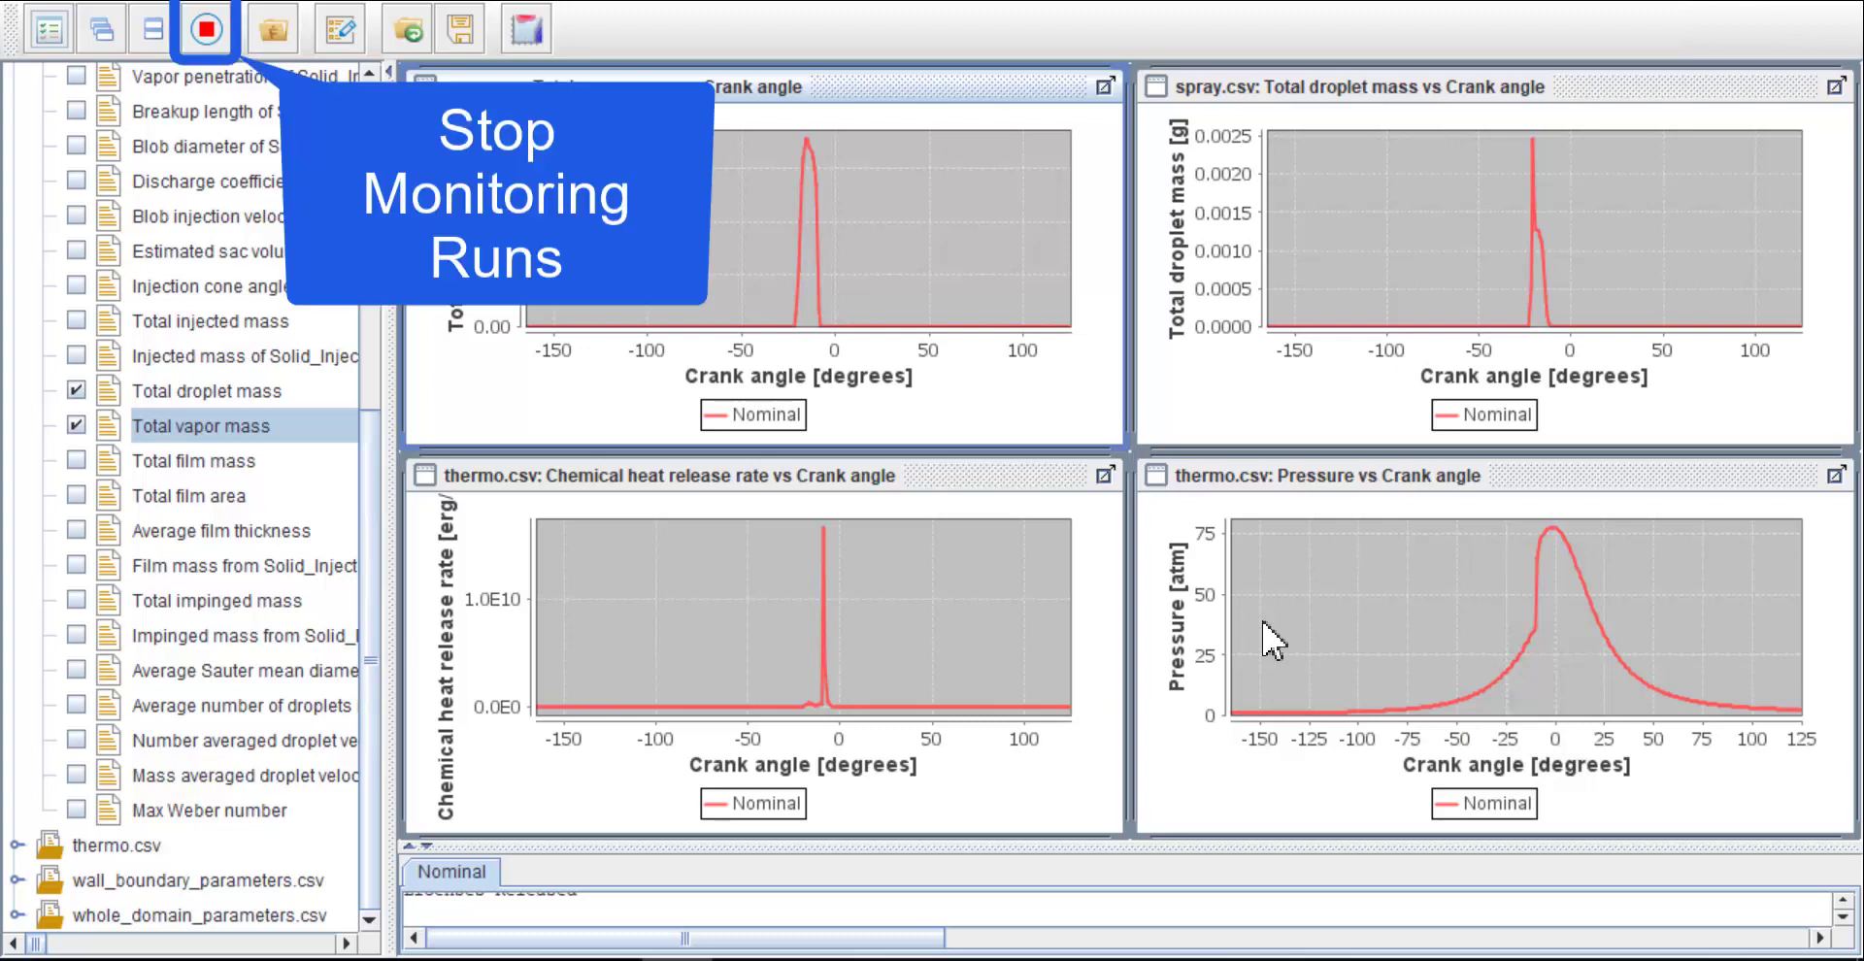
click(220, 23)
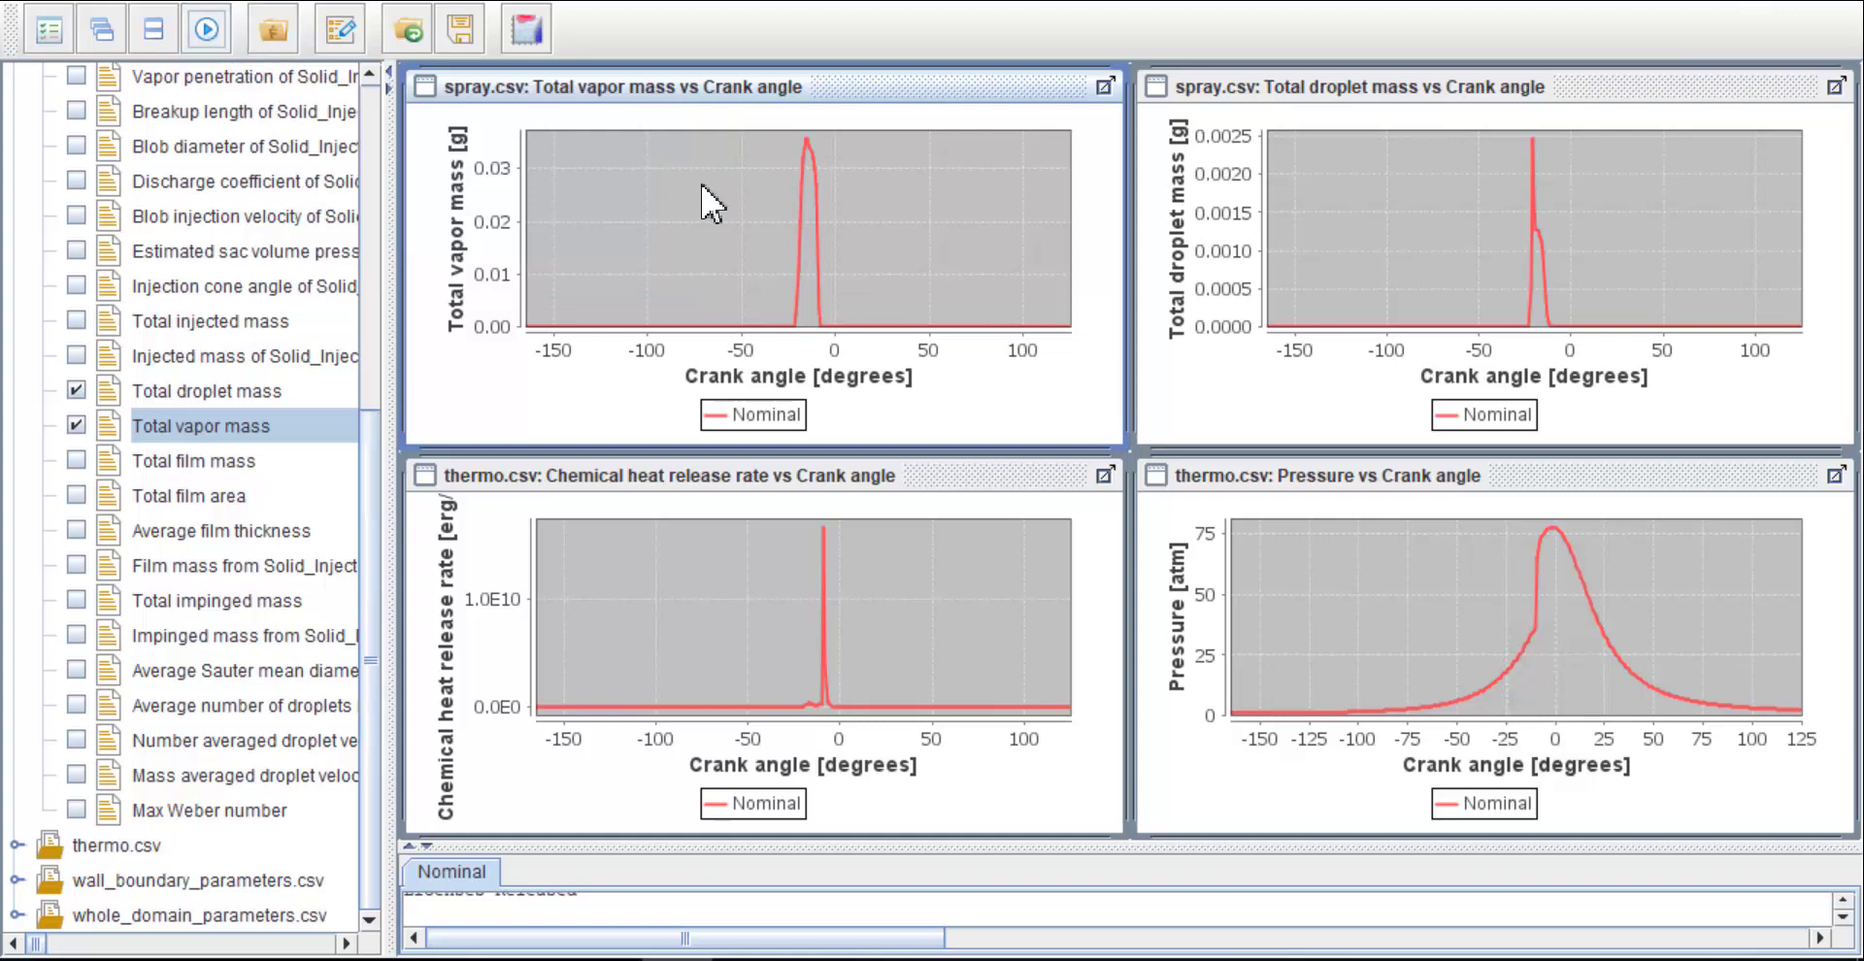
drag(740, 132, 851, 333)
drag(772, 519, 879, 734)
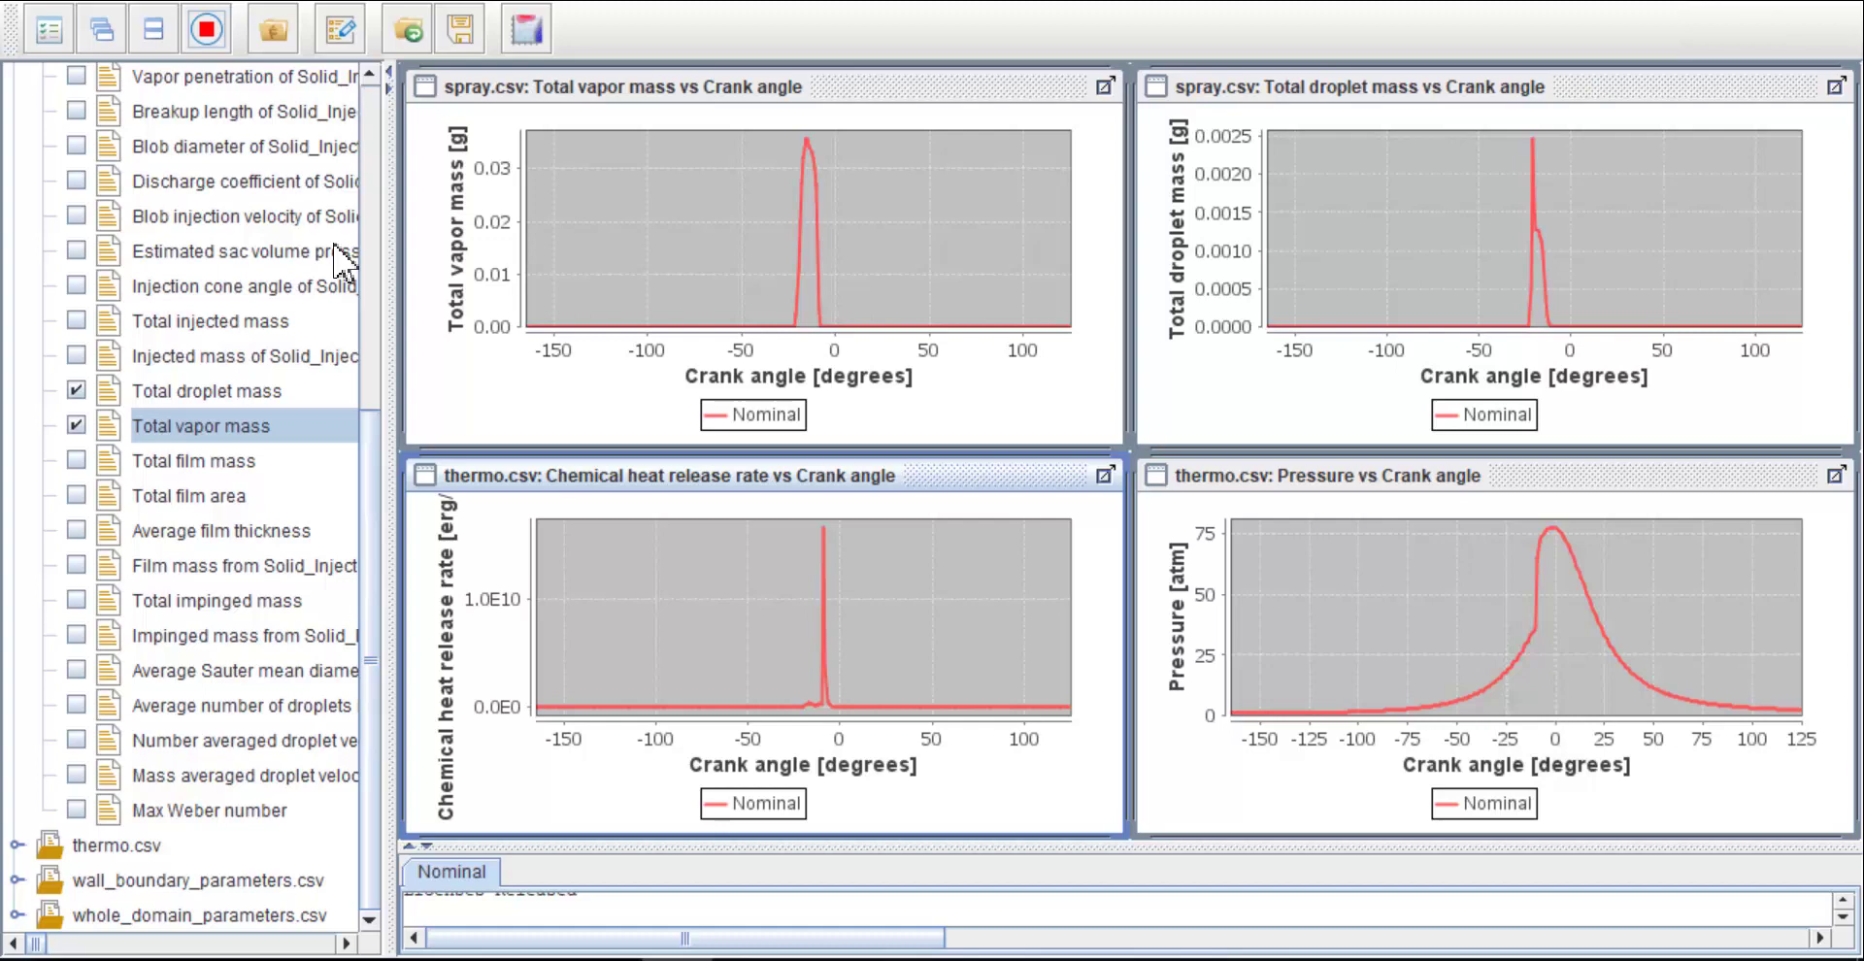
Restore the Run_002 curves alongside Nominal in every plot.
click(1278, 728)
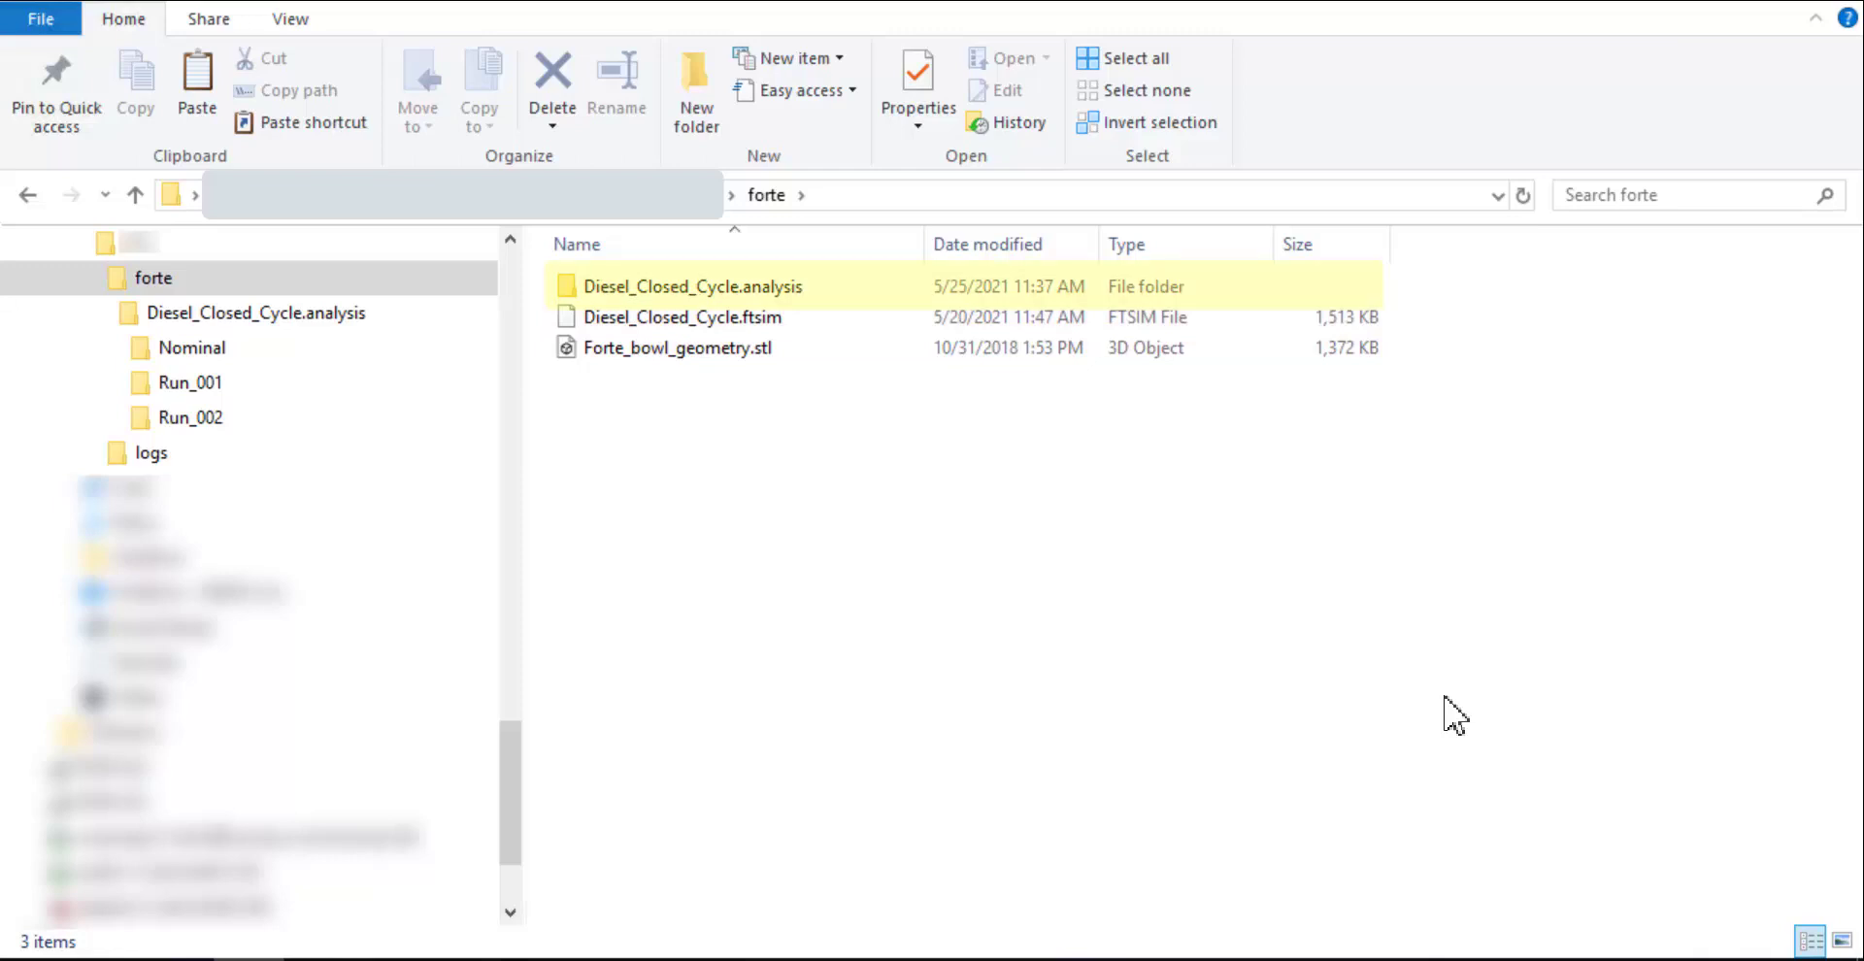
Open Diesel_Closed_Cycle.analysis to reveal the Nominal, Run_001 and Run_002 folders.
double_click(882, 289)
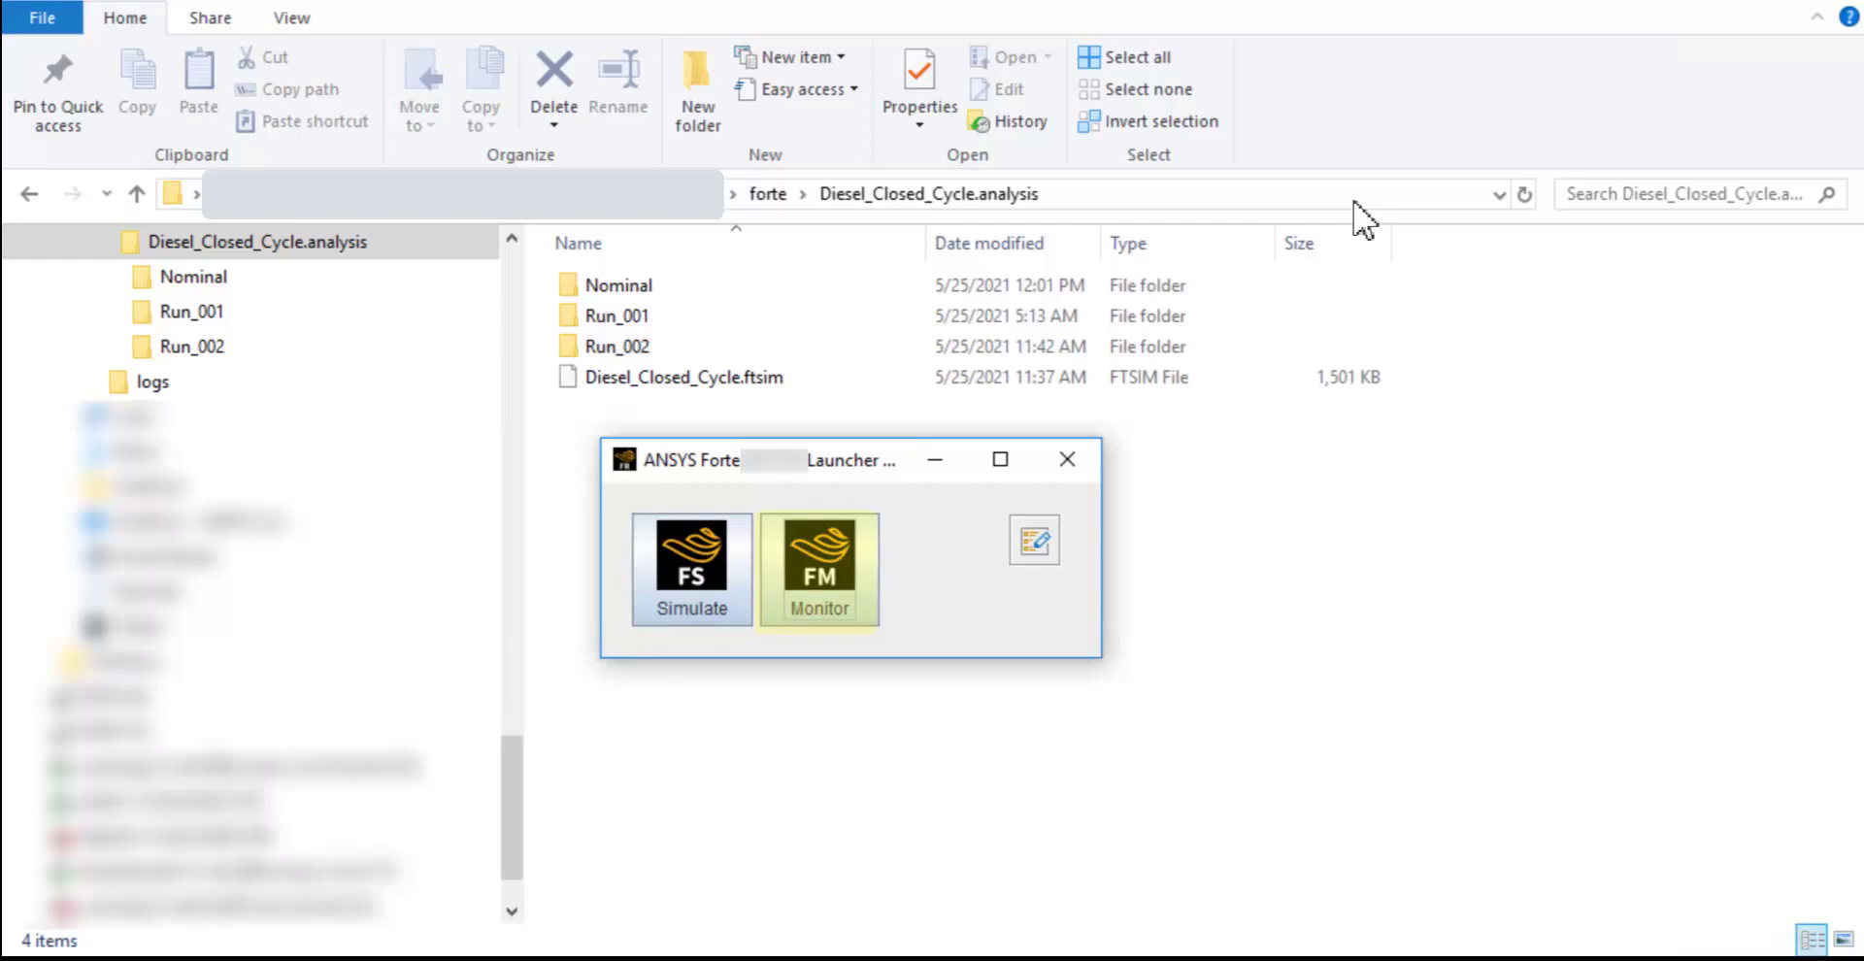
Start Forte Monitor and load the Diesel_Closed_Cycle.analysis directory from the forte folder.
click(853, 561)
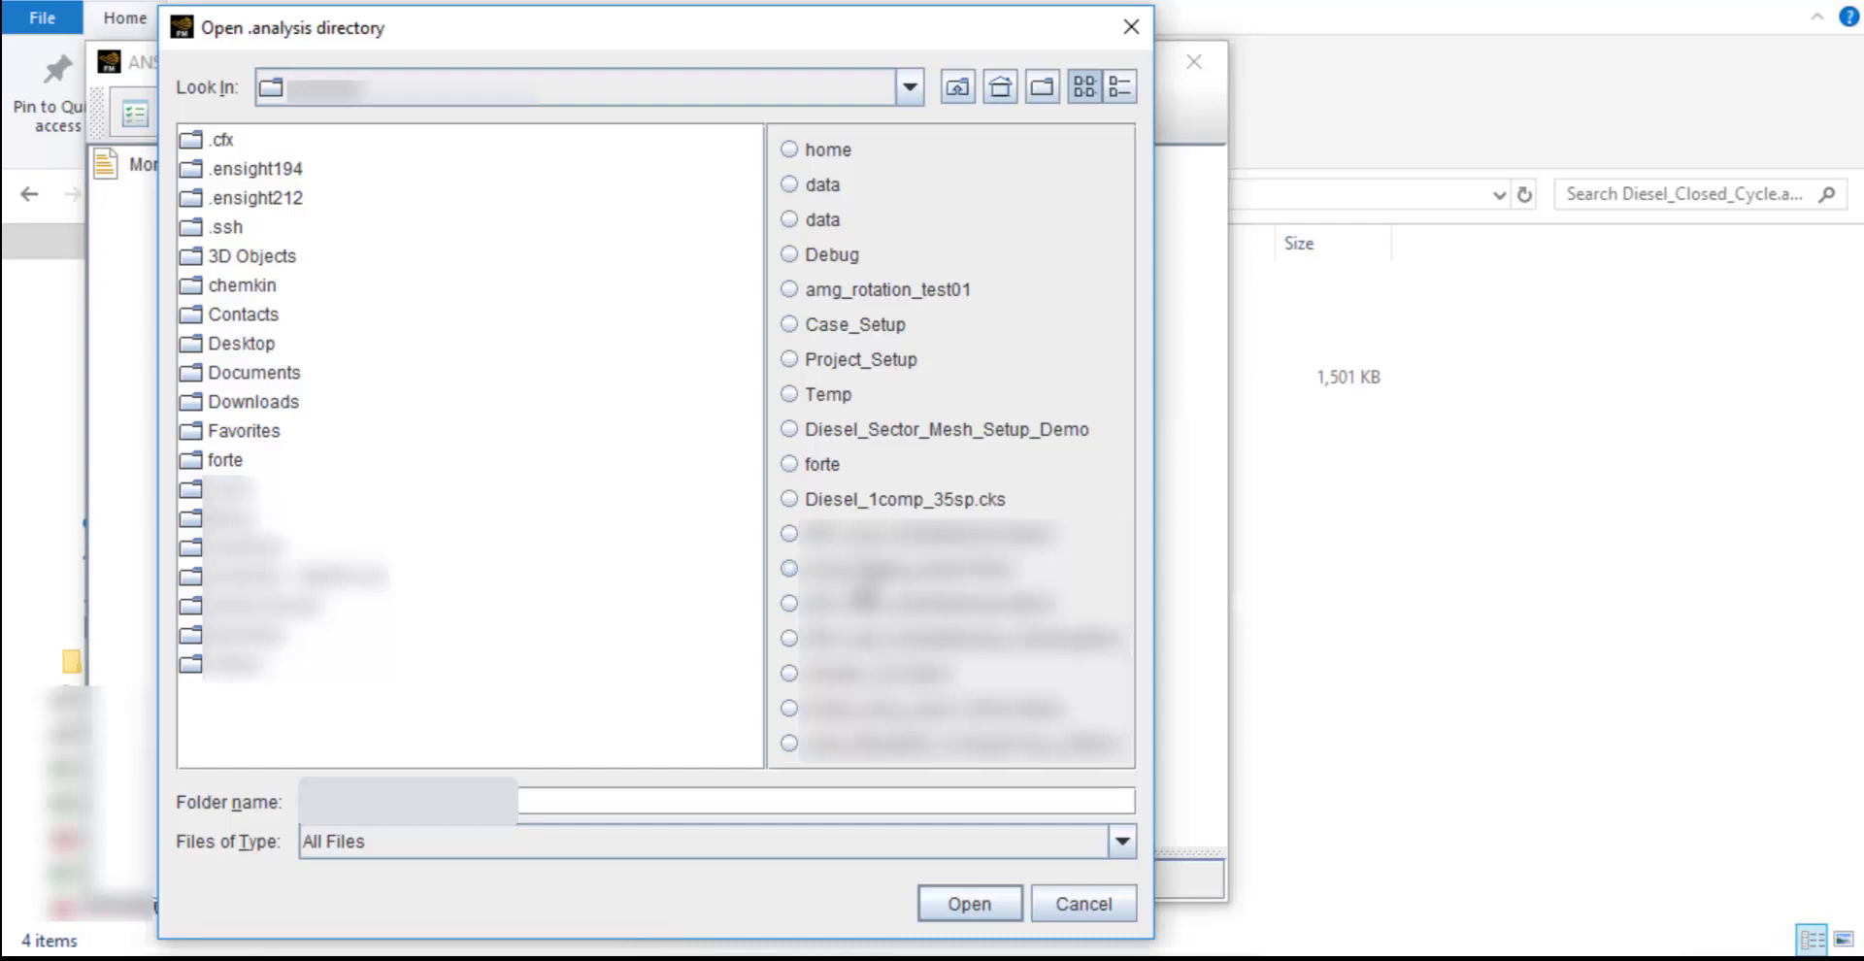
click(830, 152)
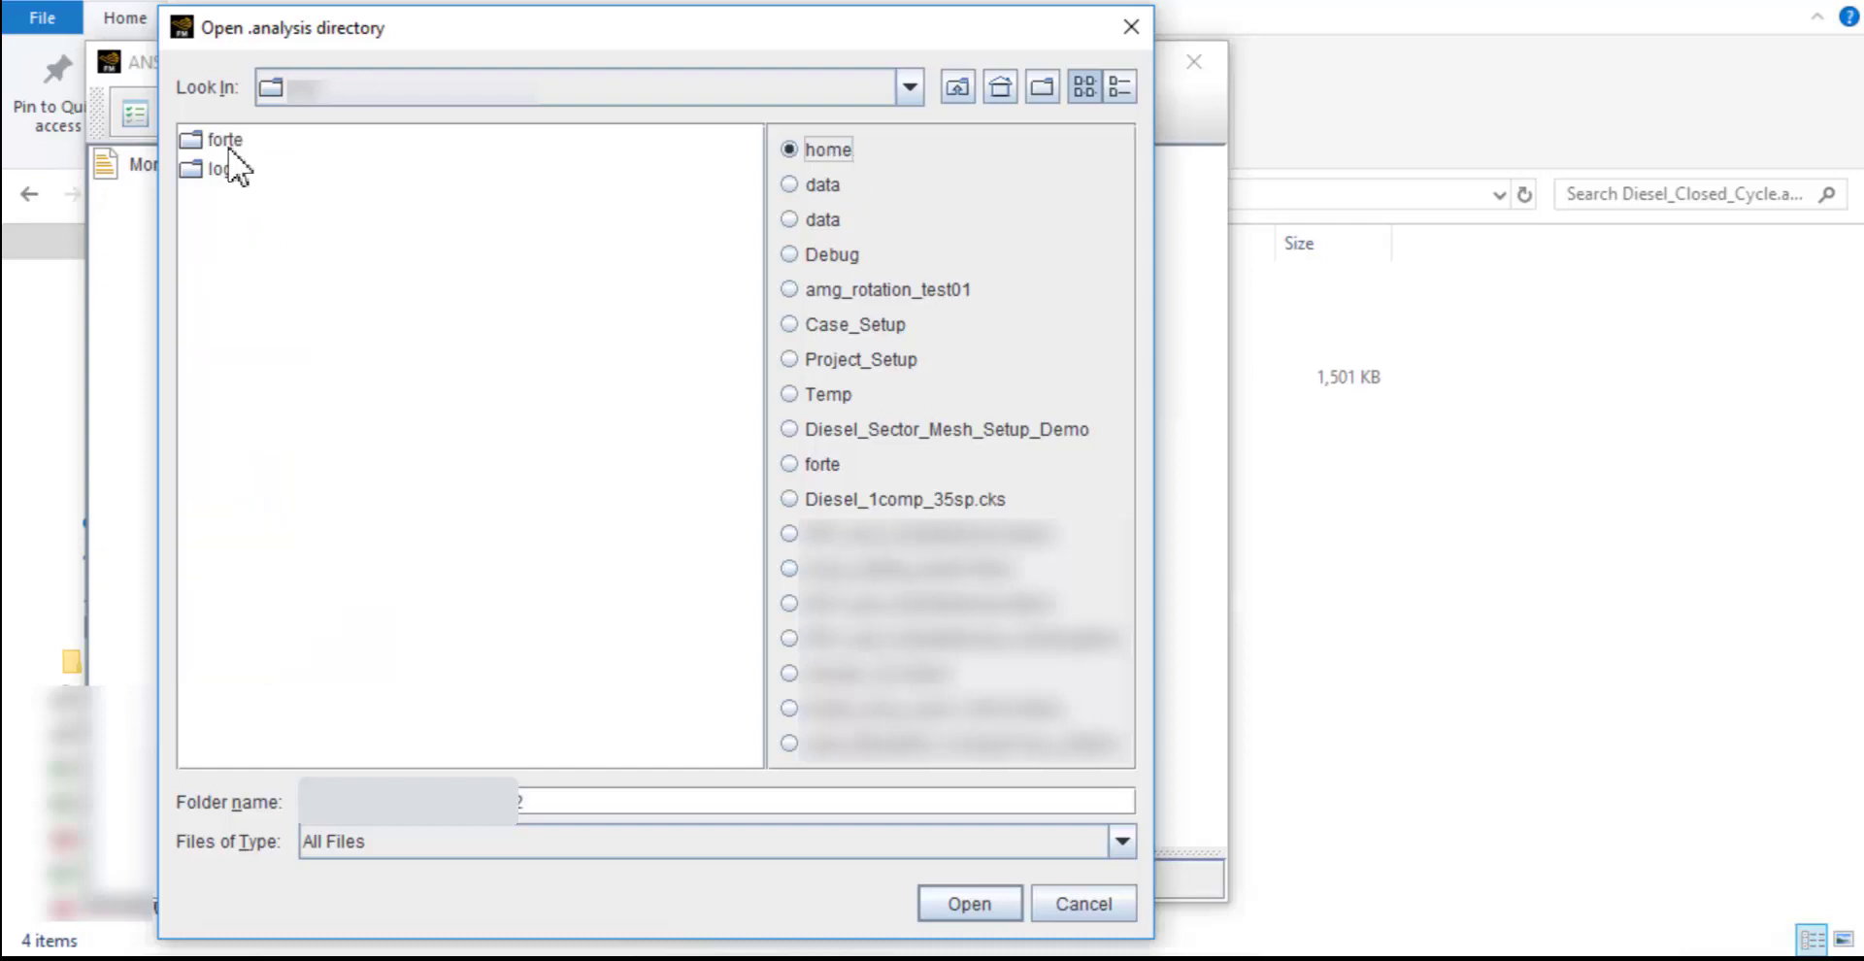
click(229, 146)
double_click(229, 149)
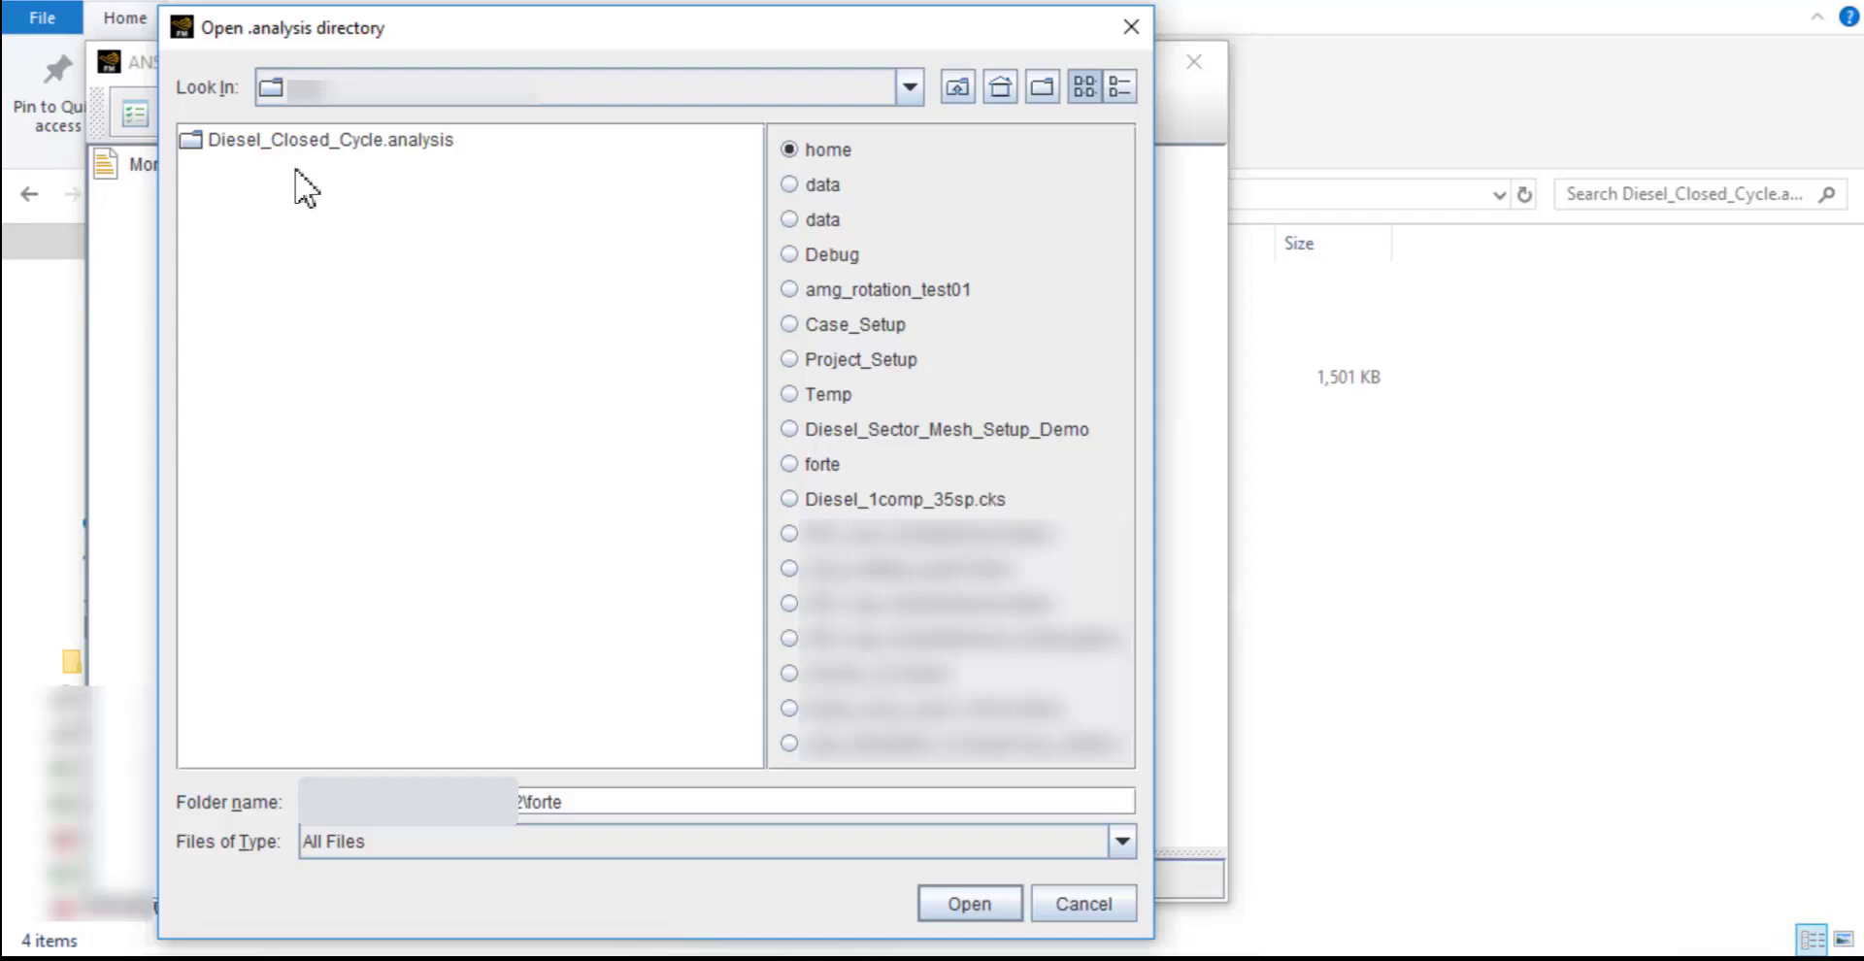
click(660, 485)
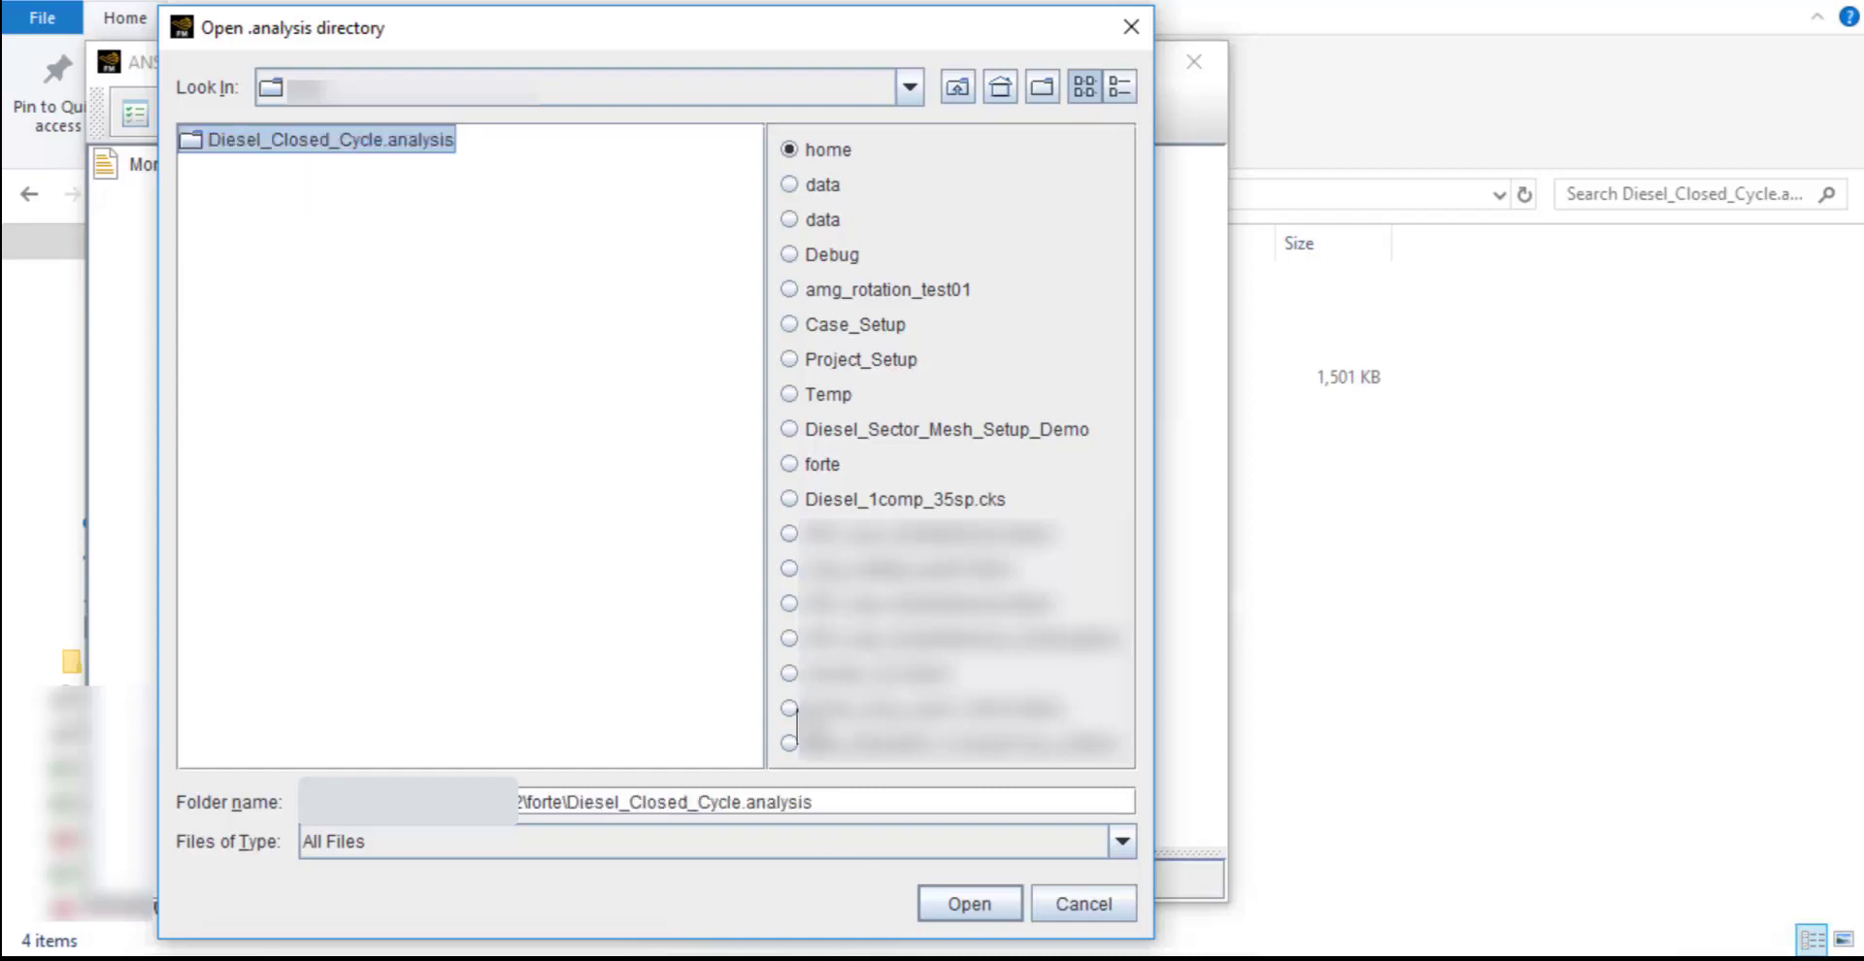
click(977, 905)
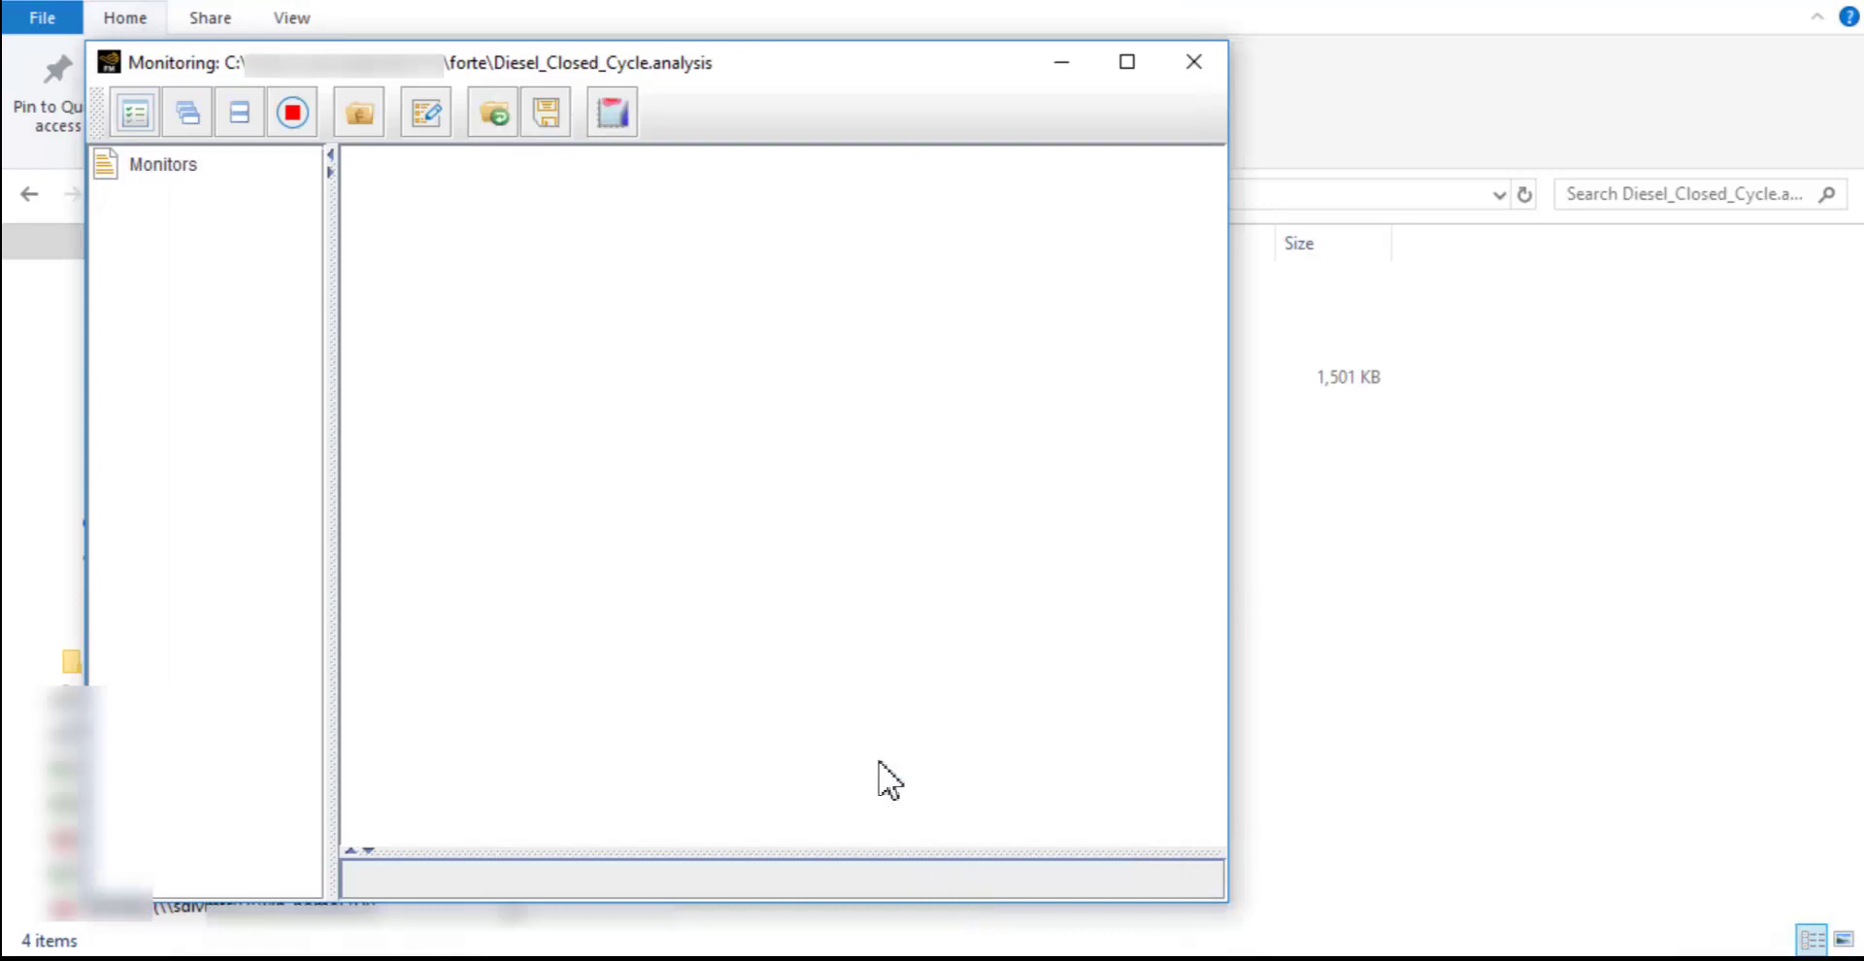
Maximize the Forte Monitor window to list the Nominal and Run_002 monitor CSV files.
click(1126, 68)
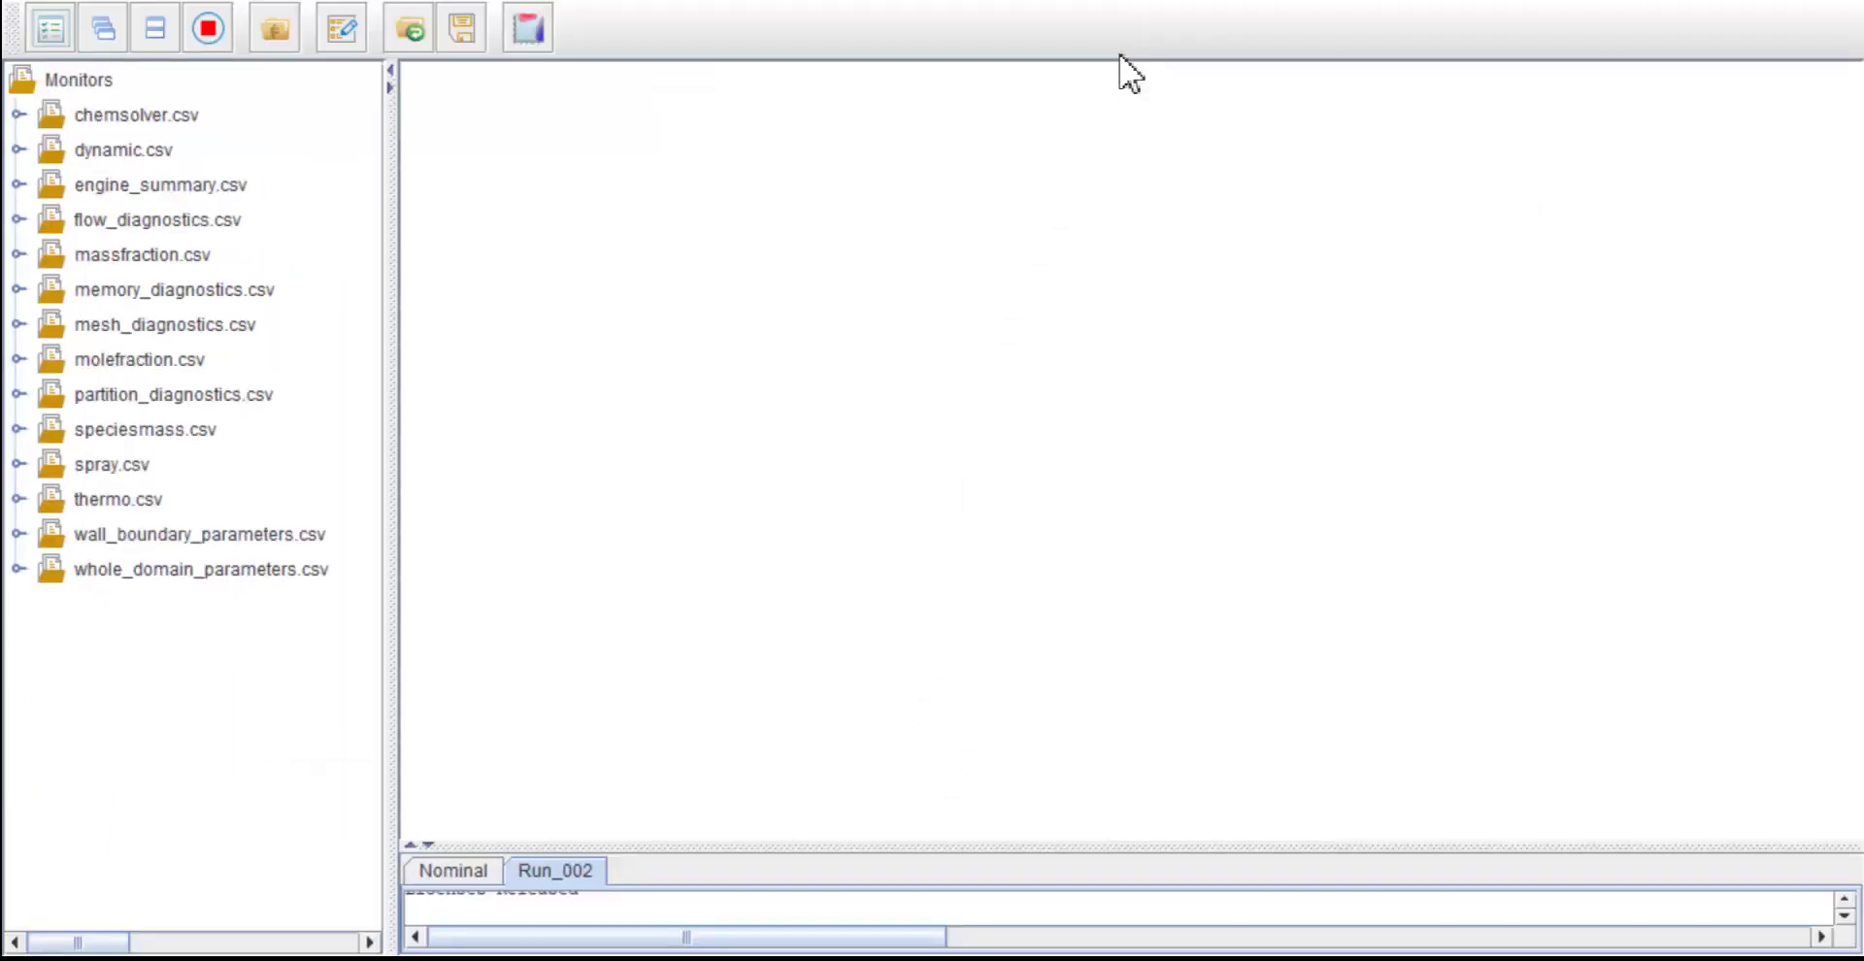